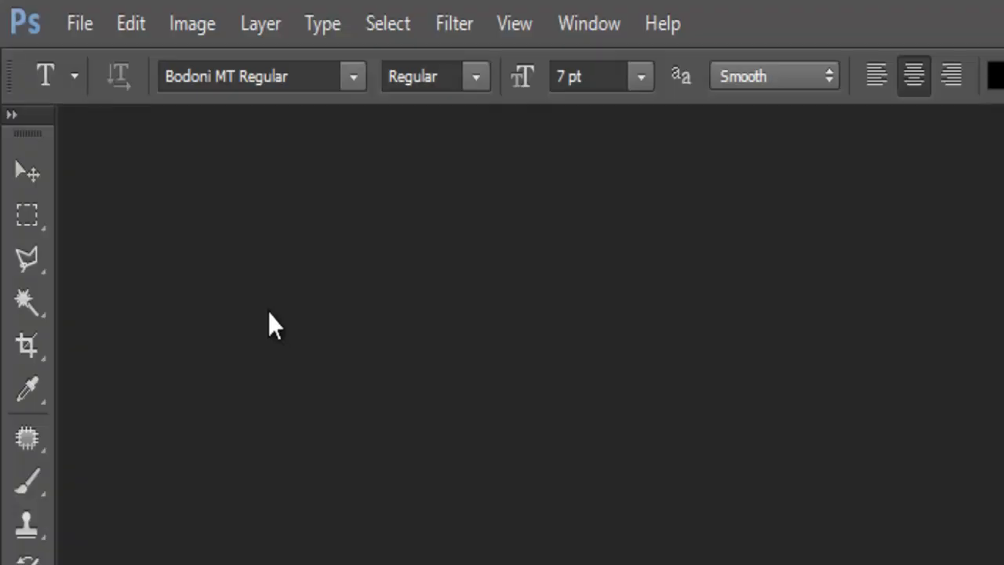
Step: Create a default white Untitled-1 document and convert its Background into an unlocked Layer 0
left_click(72, 25)
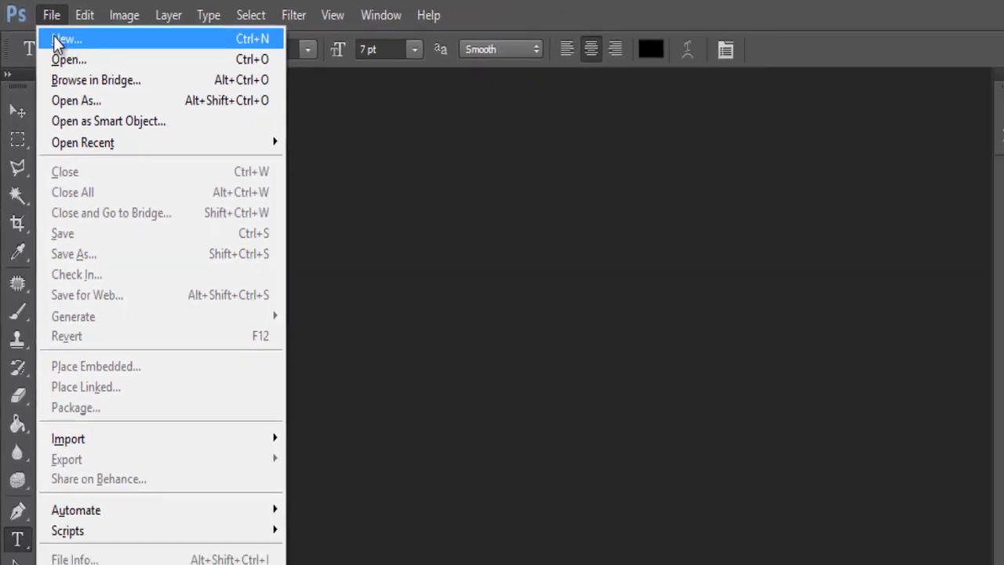
left_click(53, 35)
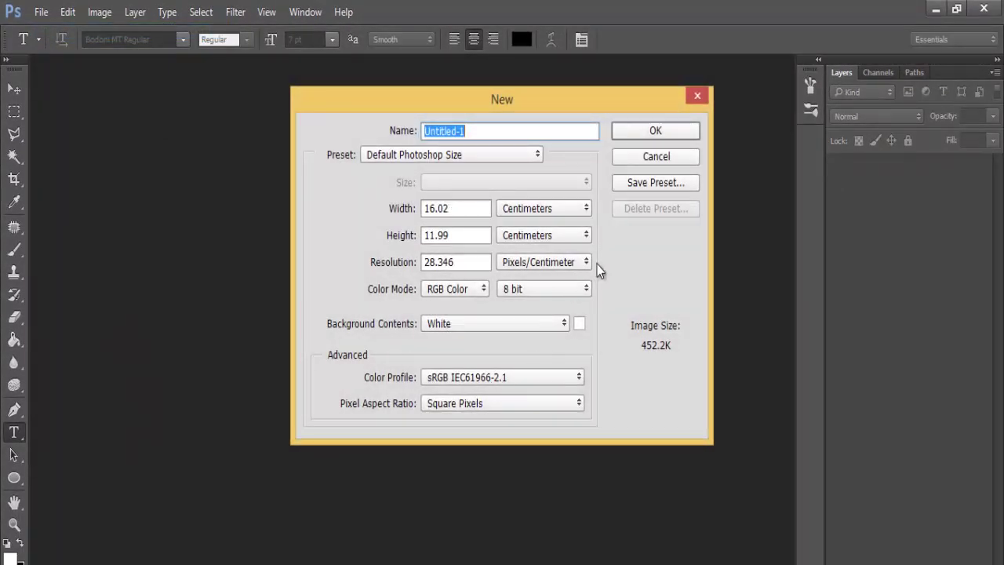
left_click(625, 133)
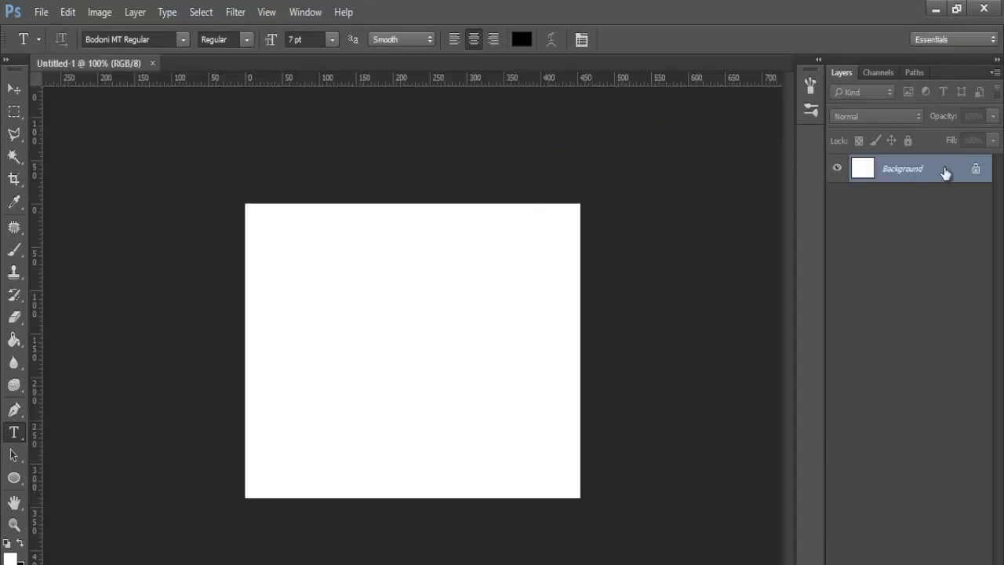
double_click(953, 222)
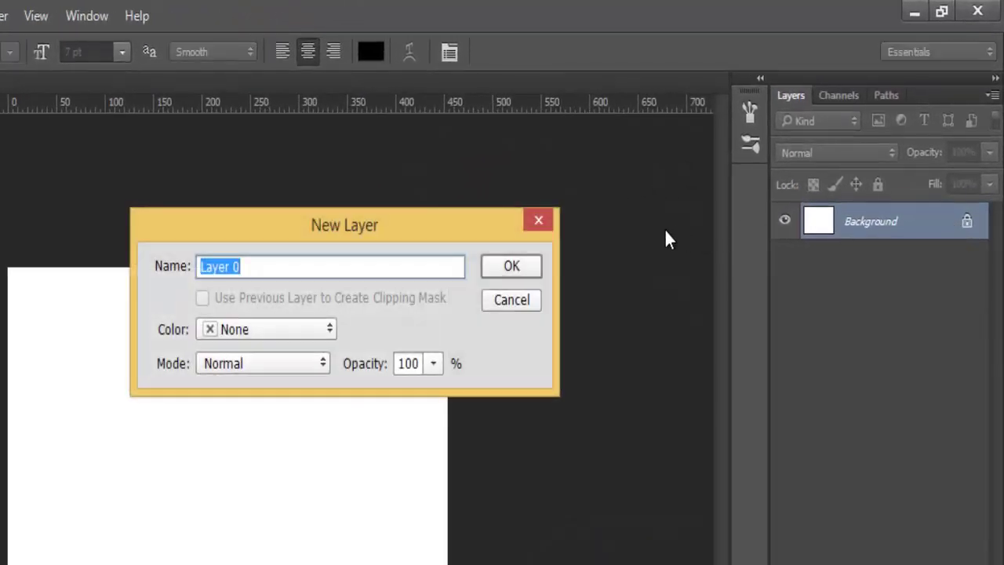
left_click(538, 266)
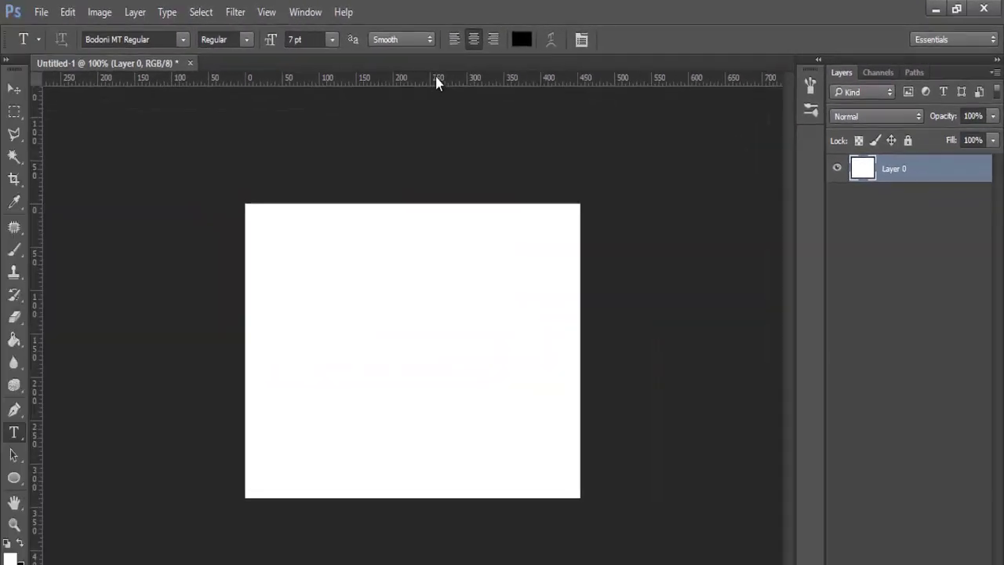
Step: With Move tool transform controls on, drag vertical and horizontal guides to cross at the canvas centre
left_click(26, 96)
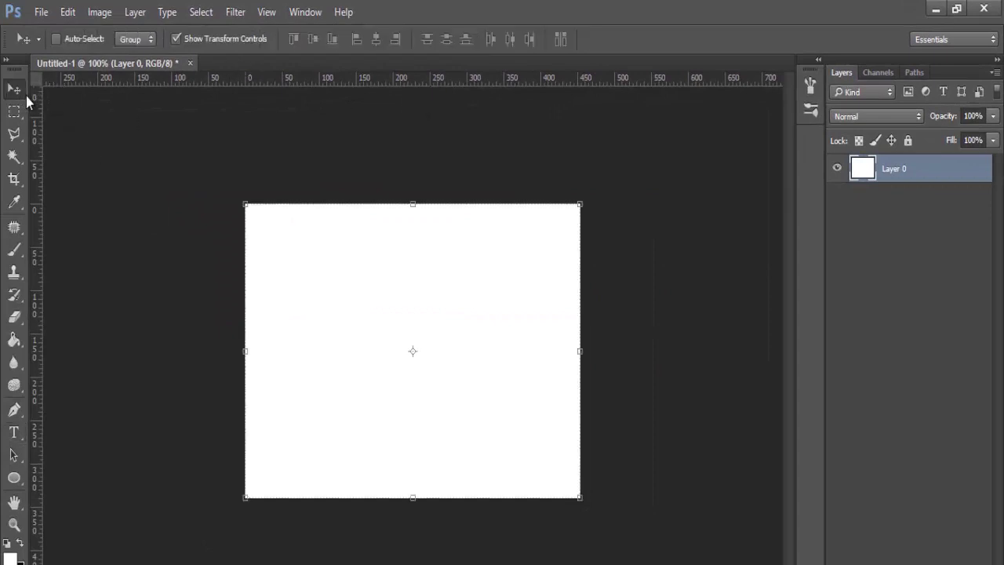
left_click(177, 38)
left_click_drag(39, 369, 409, 406)
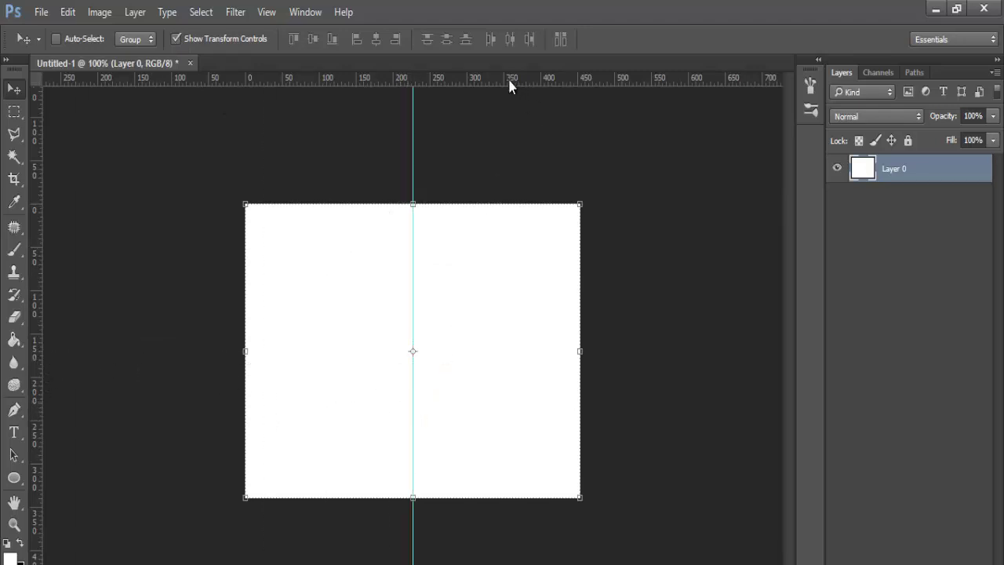
left_click_drag(510, 82, 512, 349)
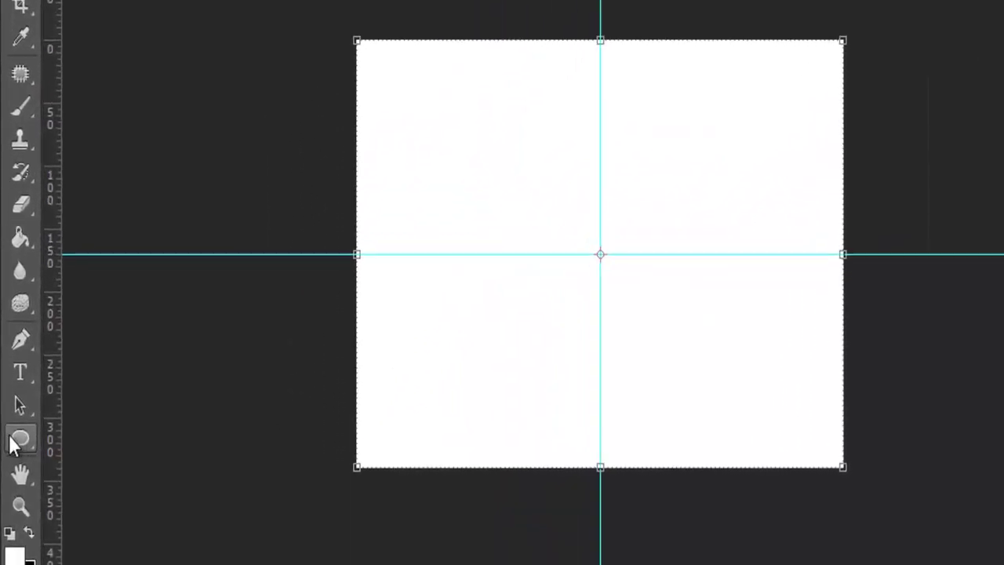
Step: Dismiss the transform box and set up the Ellipse Tool in Path mode
key("Return")
right_click(14, 428)
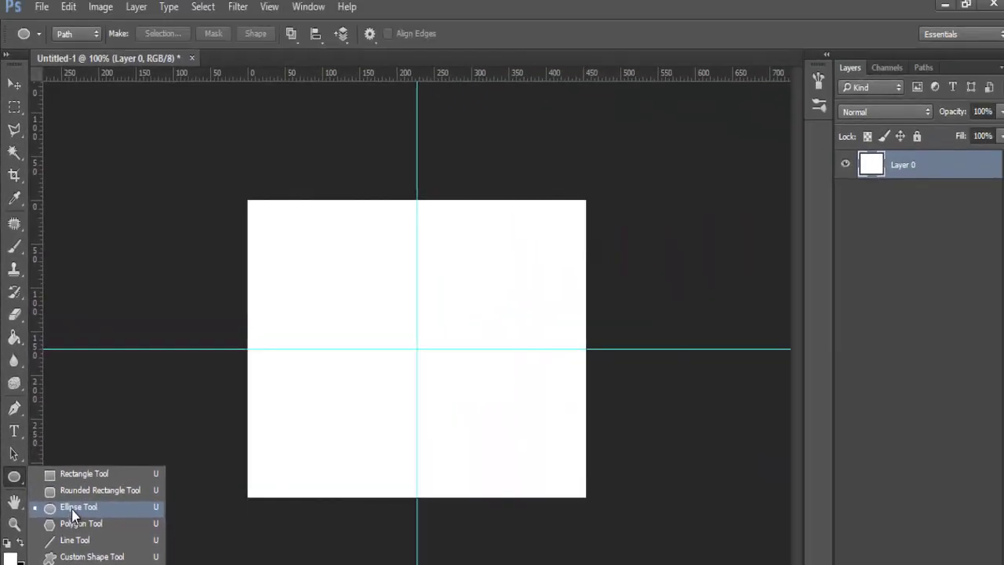
left_click(73, 515)
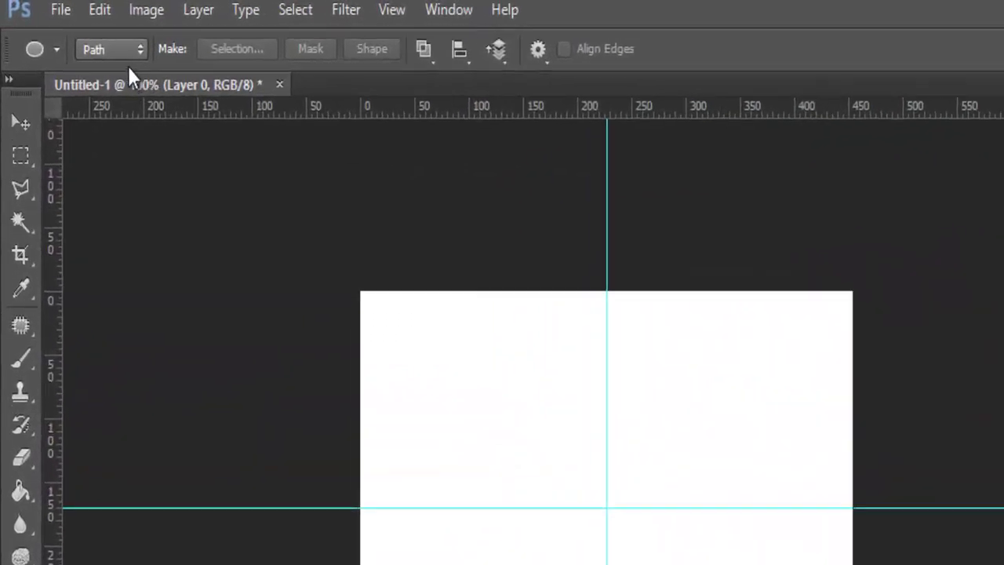
left_click(91, 34)
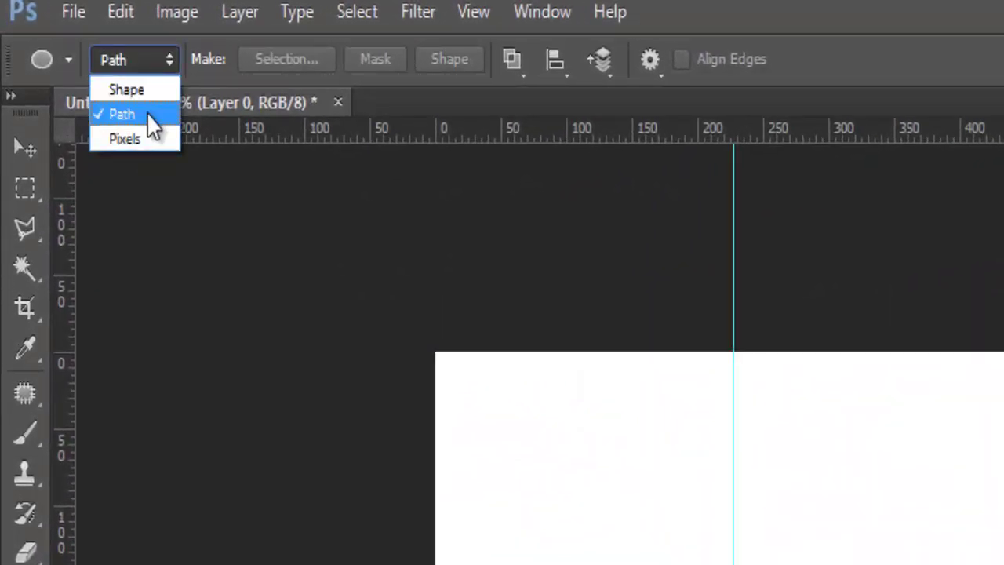
left_click(147, 114)
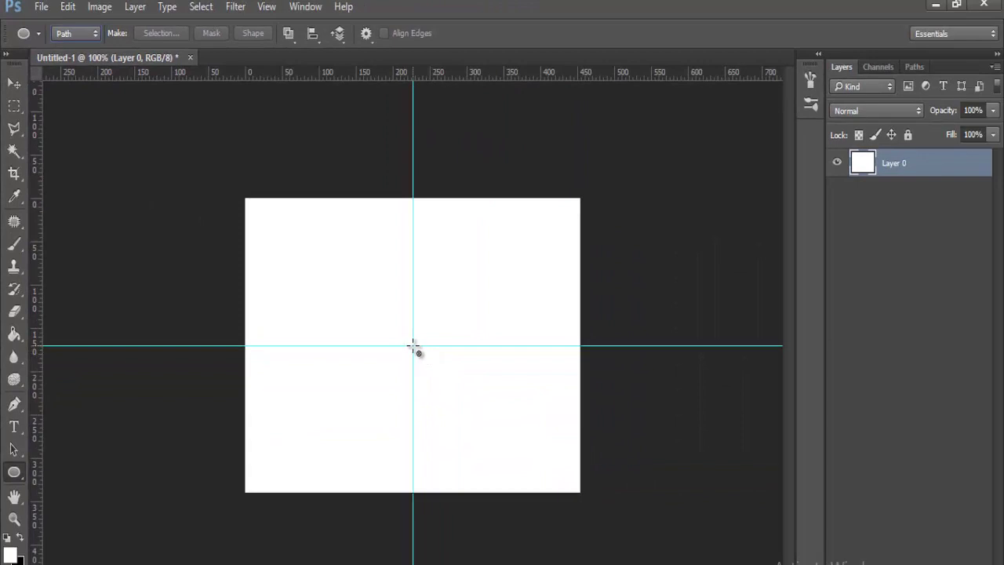
Step: Draw a 170 × 170 px circle path centred on the guide crossing
left_click_drag(413, 345, 329, 274)
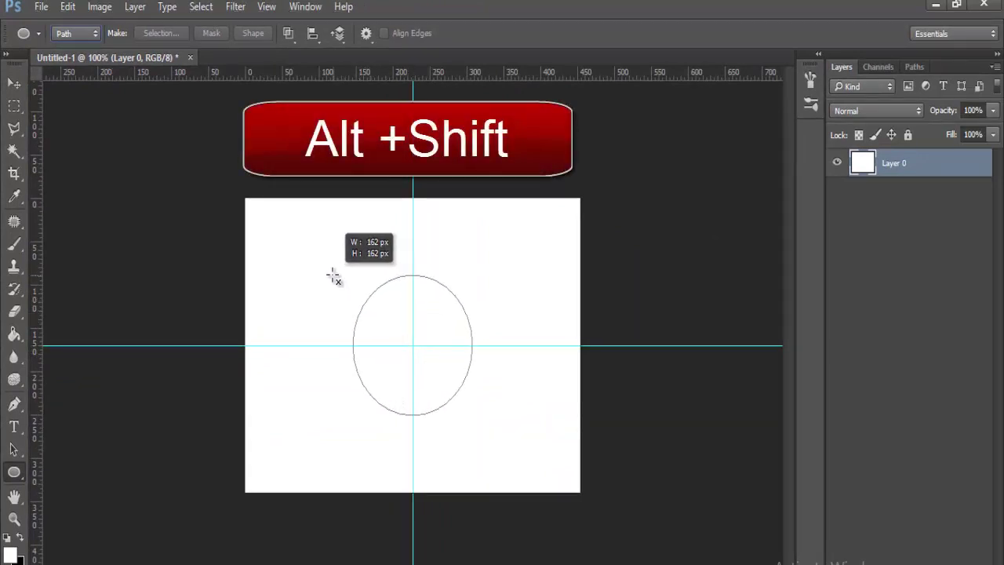
left_click_drag(329, 274, 327, 271)
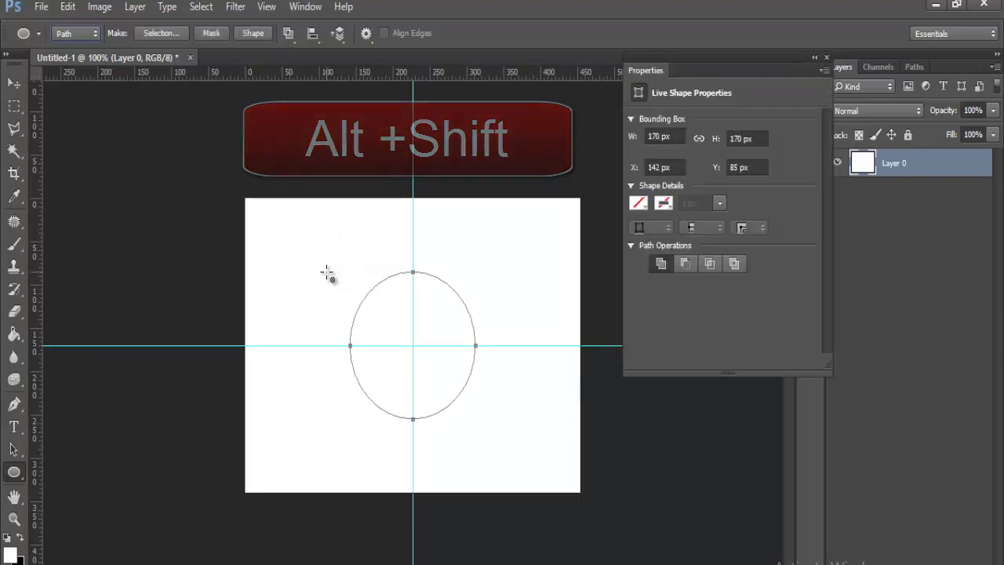
left_click(827, 57)
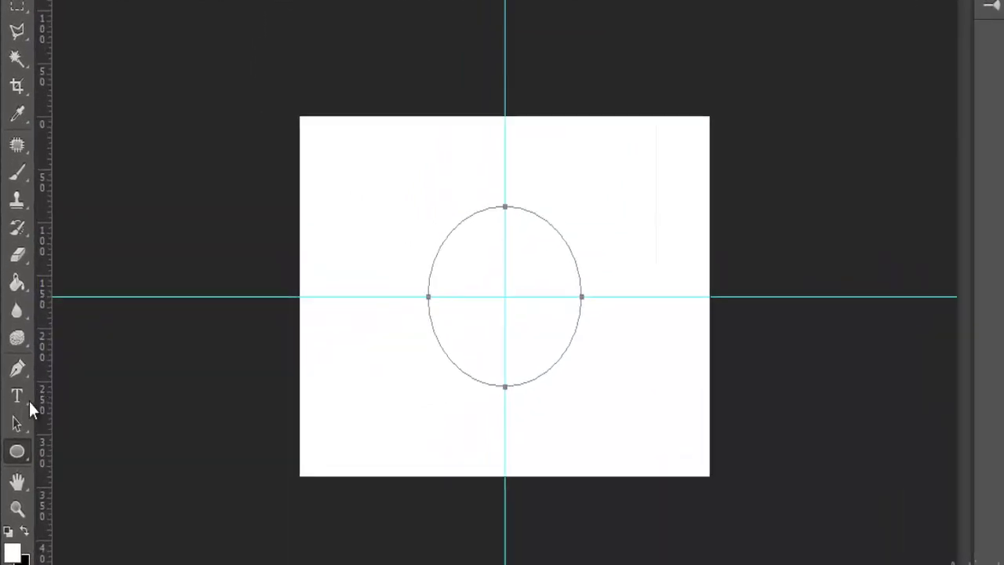
left_click(15, 426)
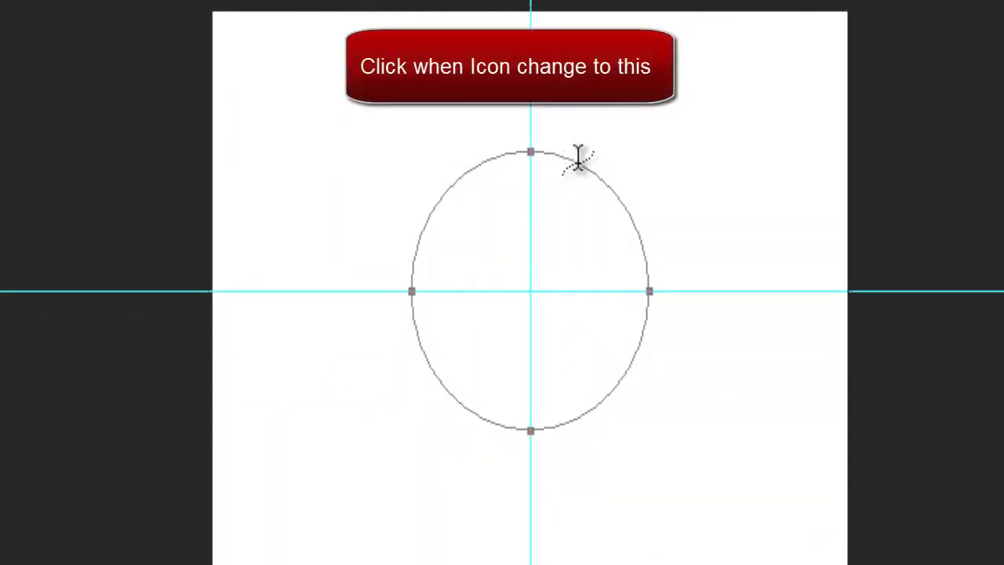
Step: Start 30 pt Bodoni MT text on the circle path and type 'Scoopism'
left_click(577, 159)
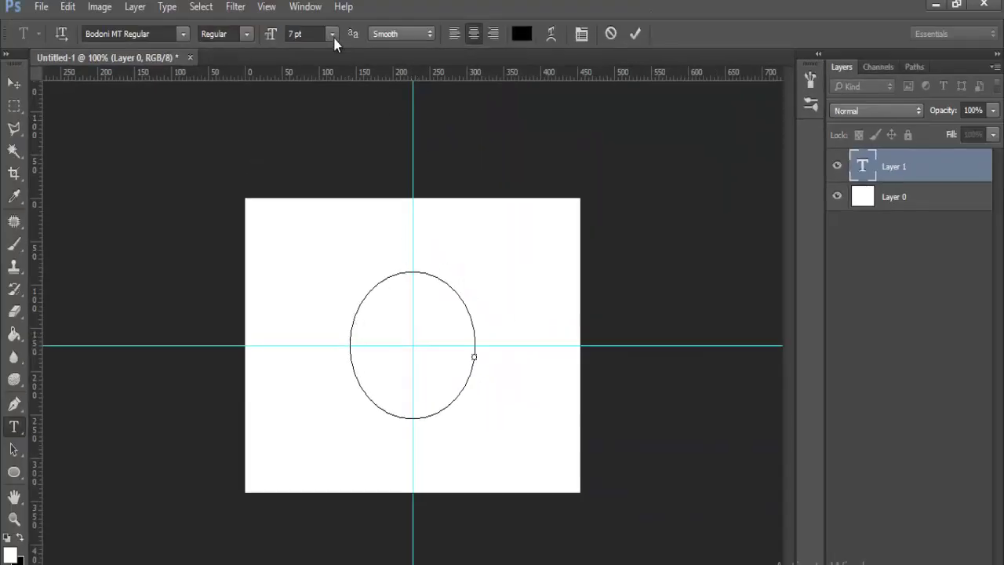
left_click(333, 34)
left_click(320, 250)
type("S")
type("coo")
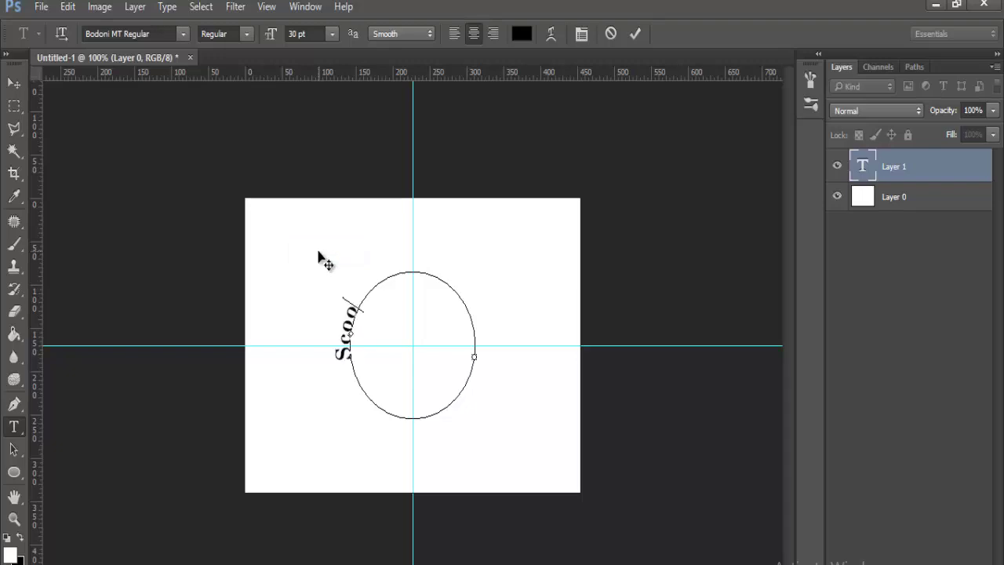
type("pism")
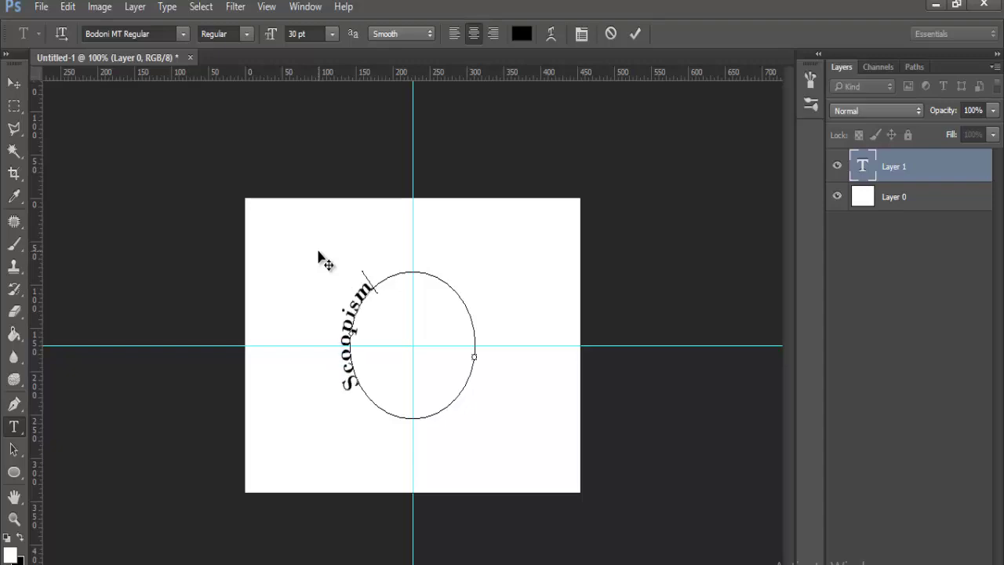
Step: Enlarge the path text from 36 to 60 pt and right-align it over the circle's top
key("ctrl+a")
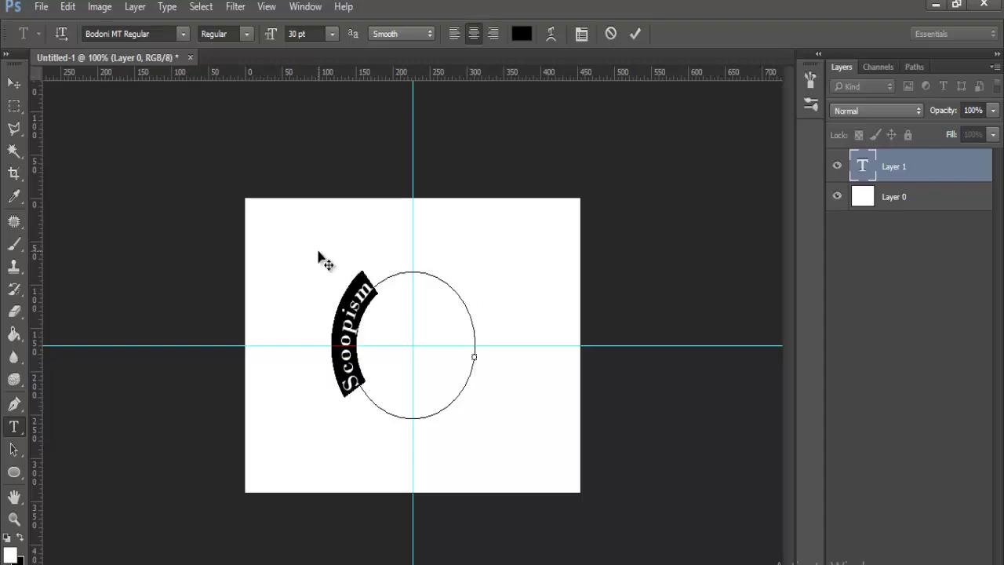
left_click(331, 33)
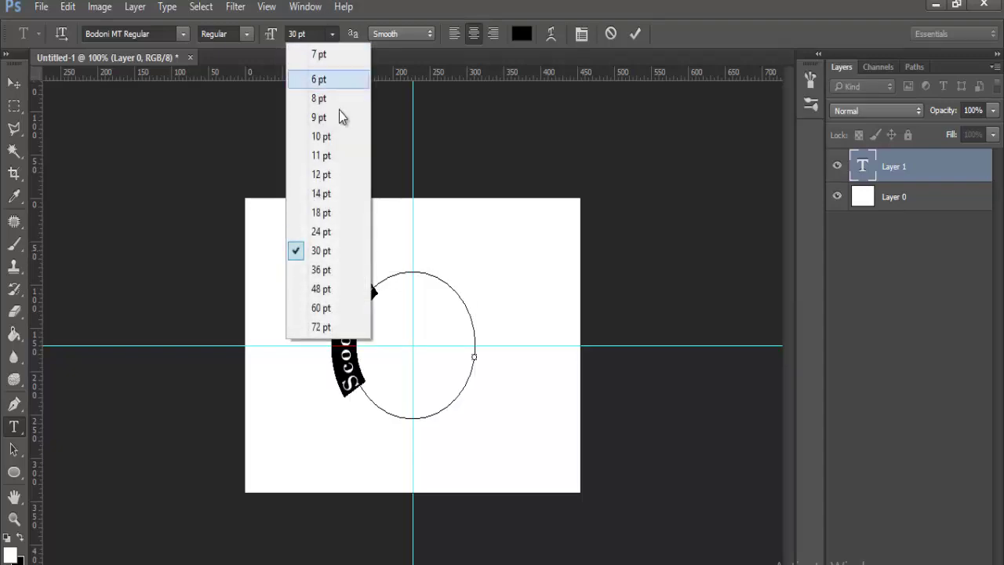
left_click(340, 268)
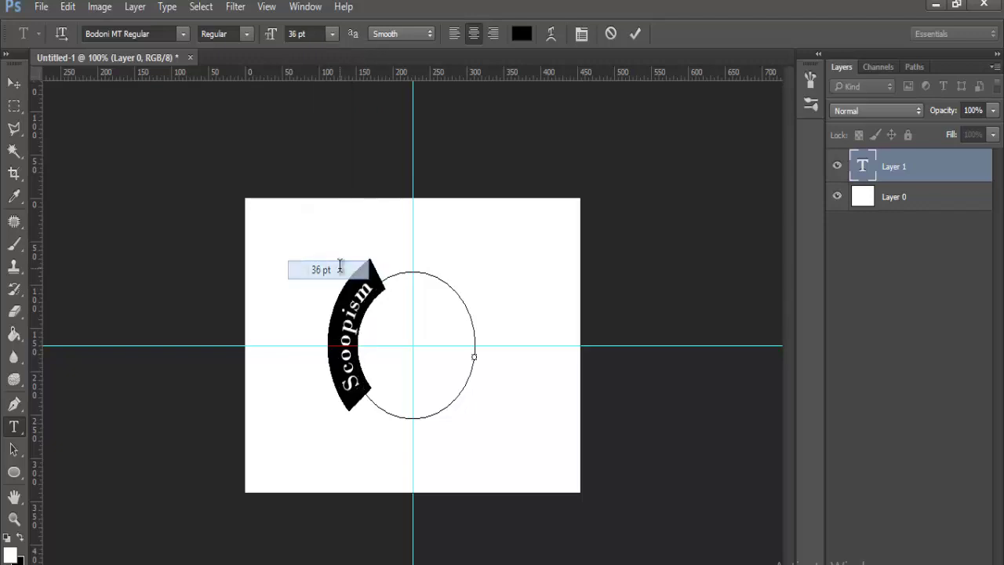
left_click(332, 34)
left_click(323, 306)
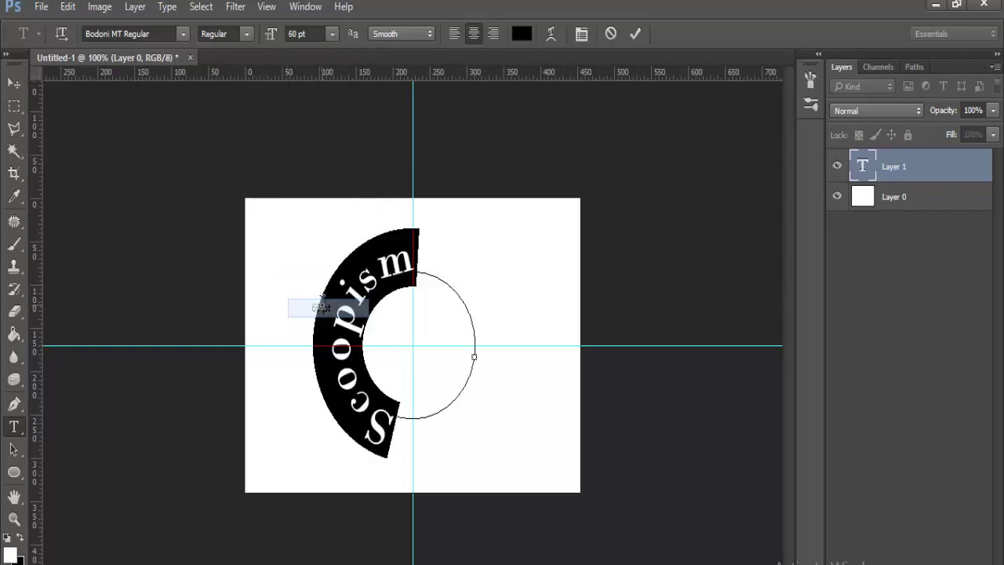
left_click(455, 33)
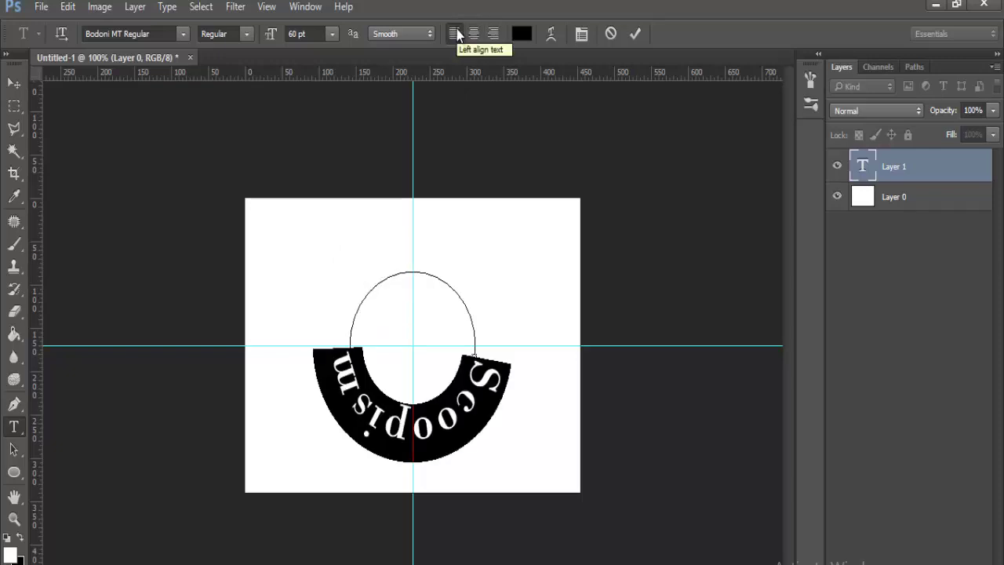
left_click(492, 33)
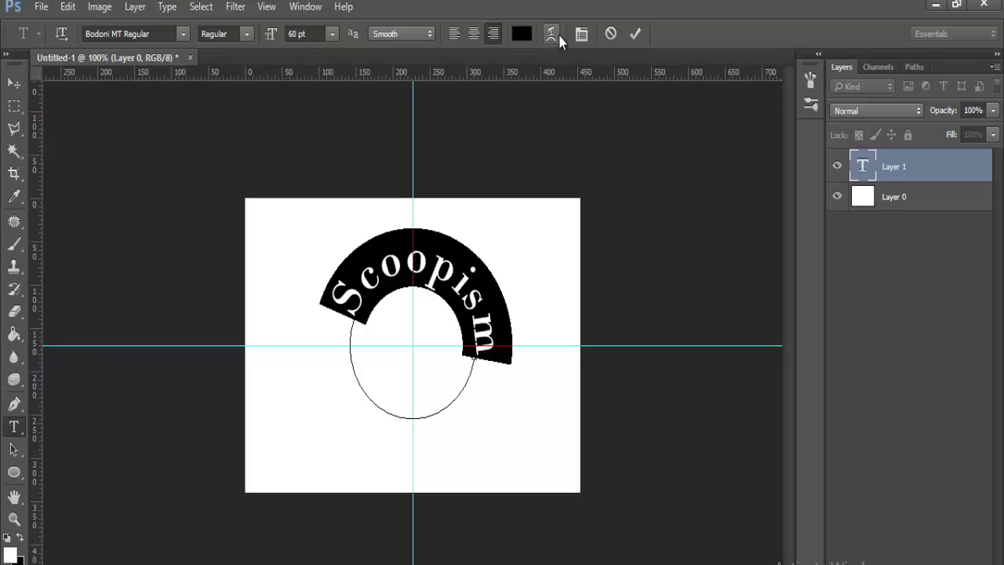
Step: In the Character panel, make the curved text All Caps and upright bold
left_click(581, 33)
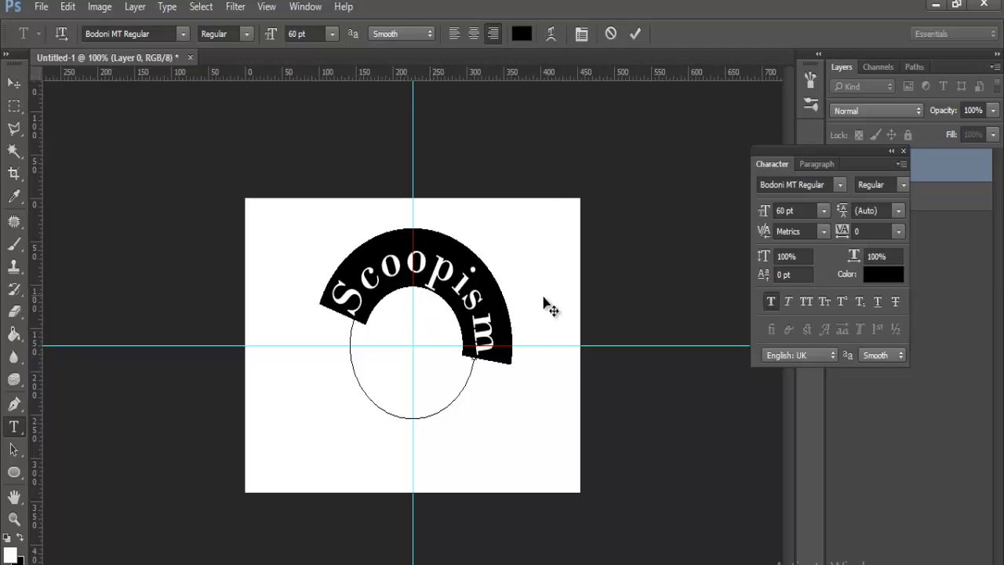
left_click(806, 301)
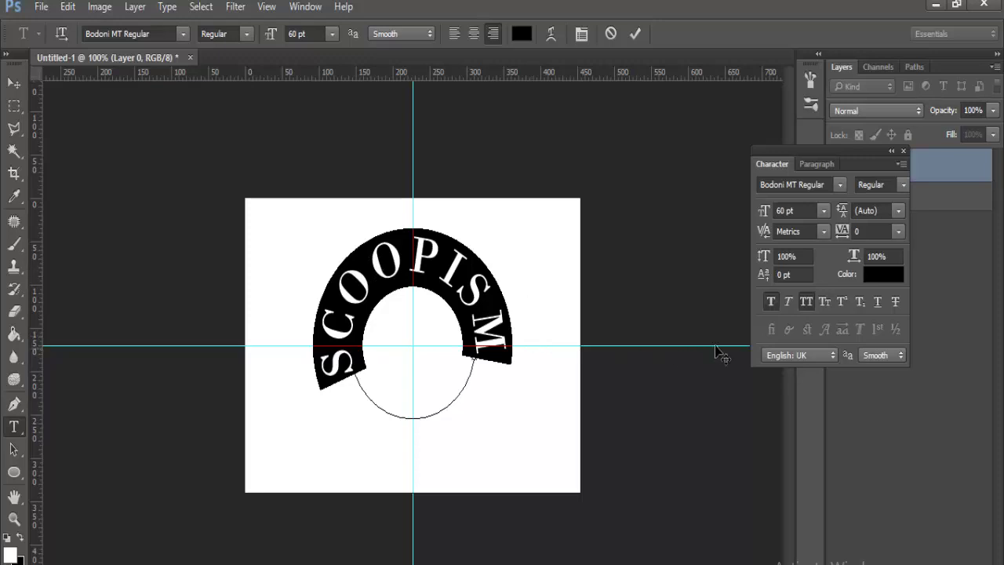
left_click(786, 302)
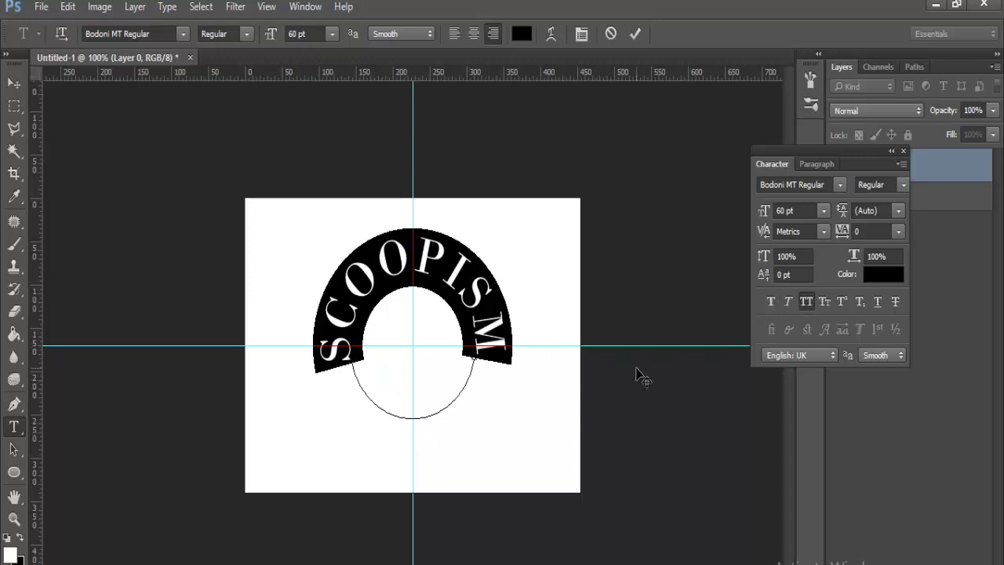
Step: Slide the path text's start marker along the circle so SCOOPISM-YOUT wraps around it
left_click(636, 34)
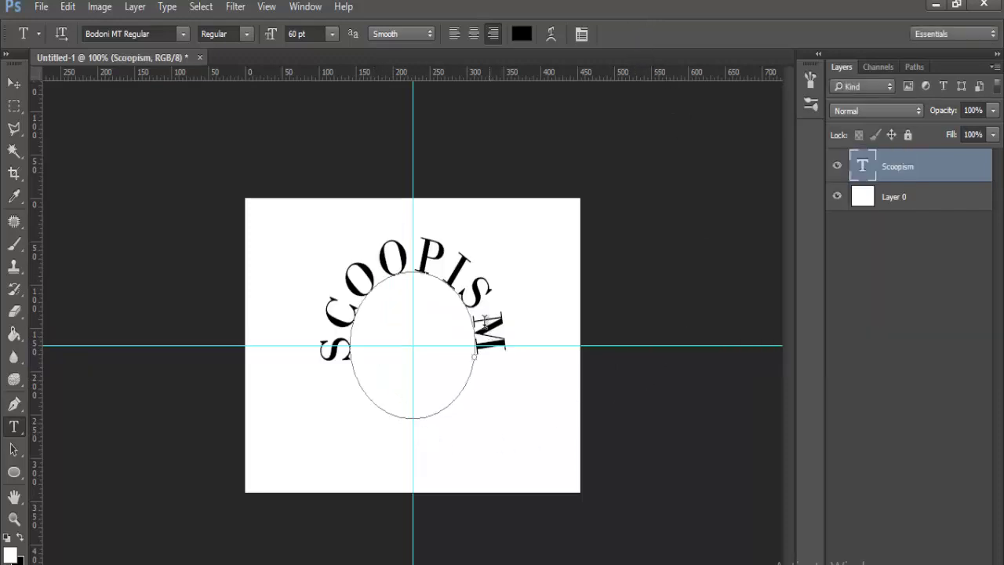
left_click(470, 302)
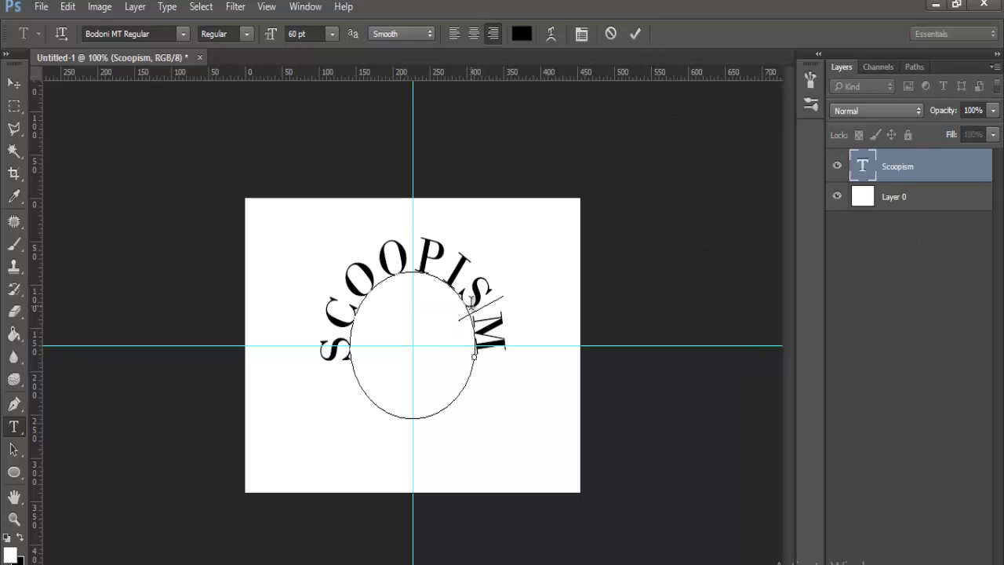
left_click_drag(471, 301, 474, 358)
left_click_drag(473, 357, 483, 348)
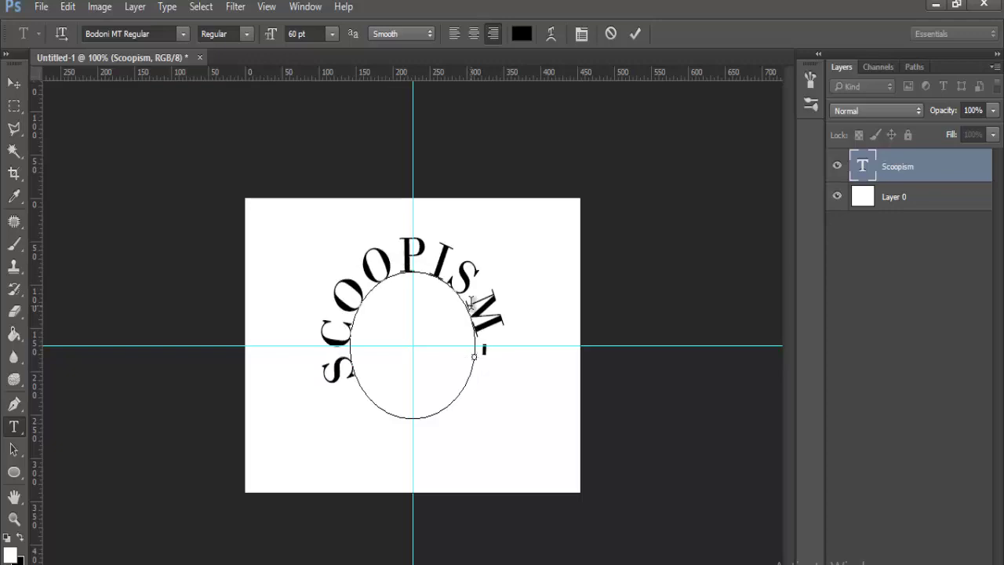
left_click_drag(470, 301, 471, 302)
left_click_drag(471, 302, 475, 359)
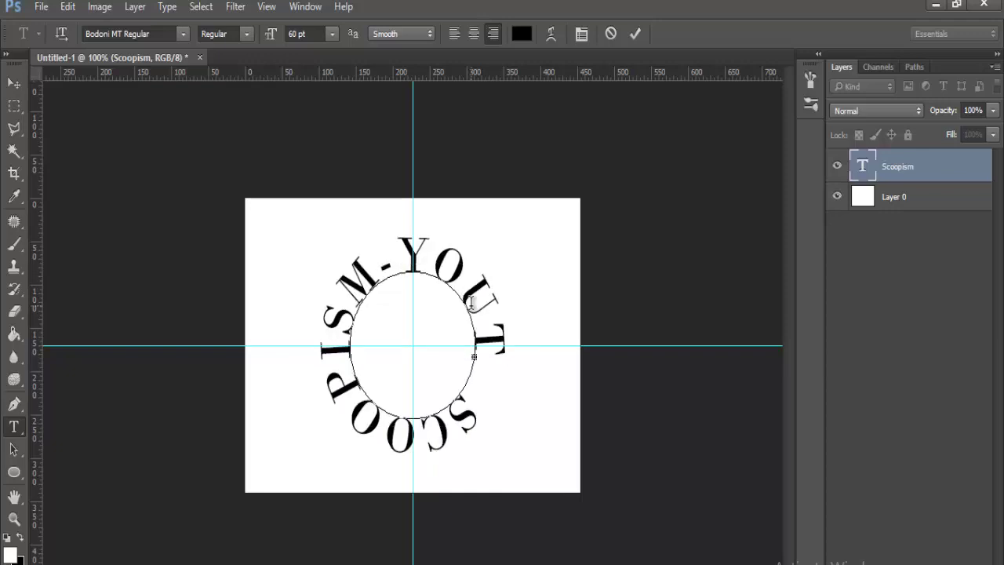
Step: Select all the ring text and set its size to 48 pt
key("ctrl+a")
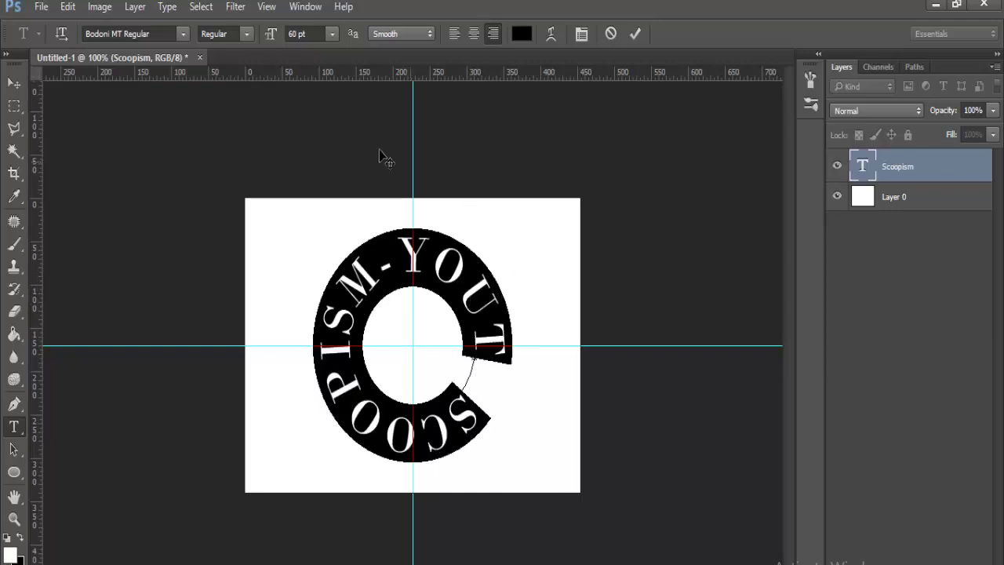
left_click(330, 37)
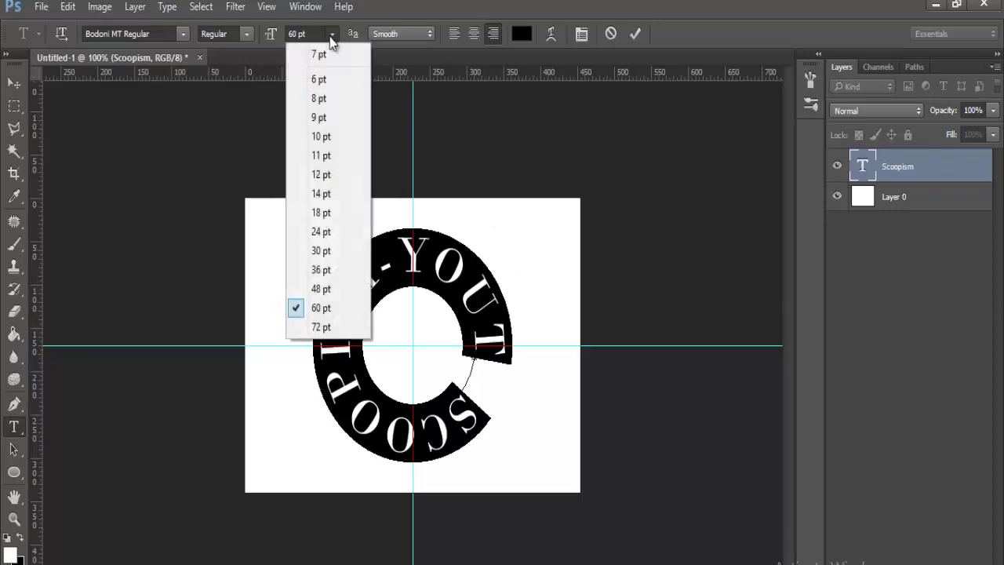
left_click(322, 288)
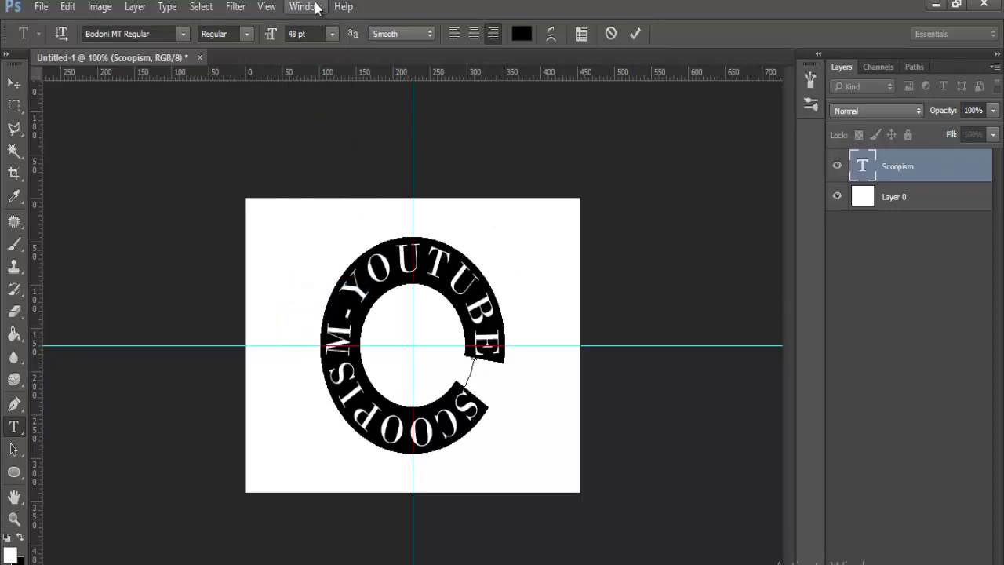
left_click(333, 34)
left_click(320, 270)
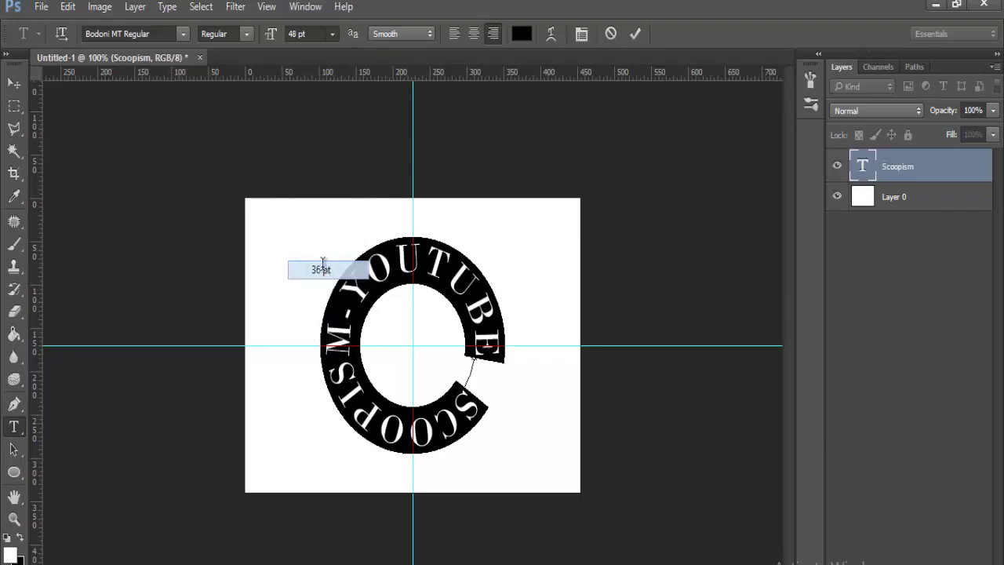
left_click(332, 34)
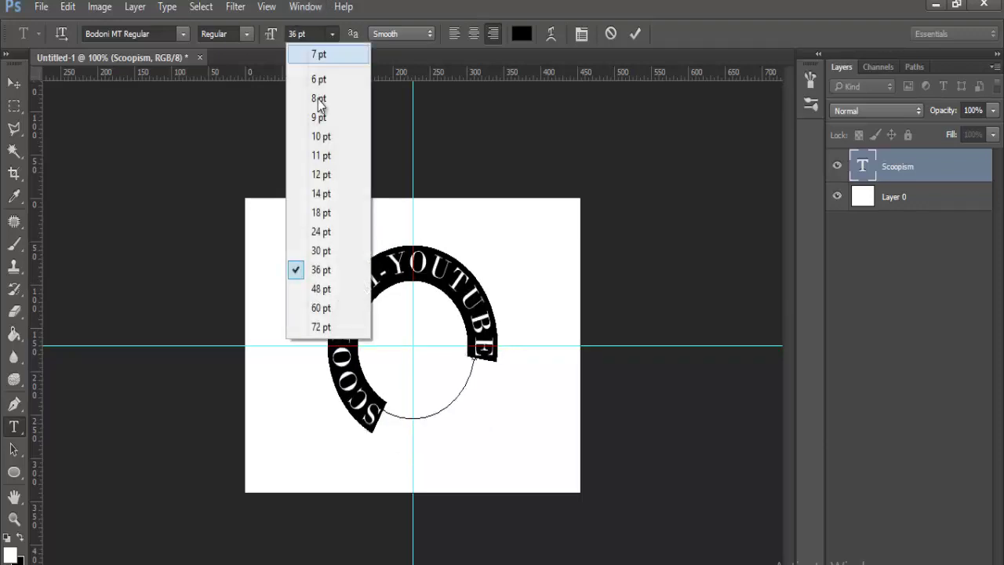
left_click(323, 286)
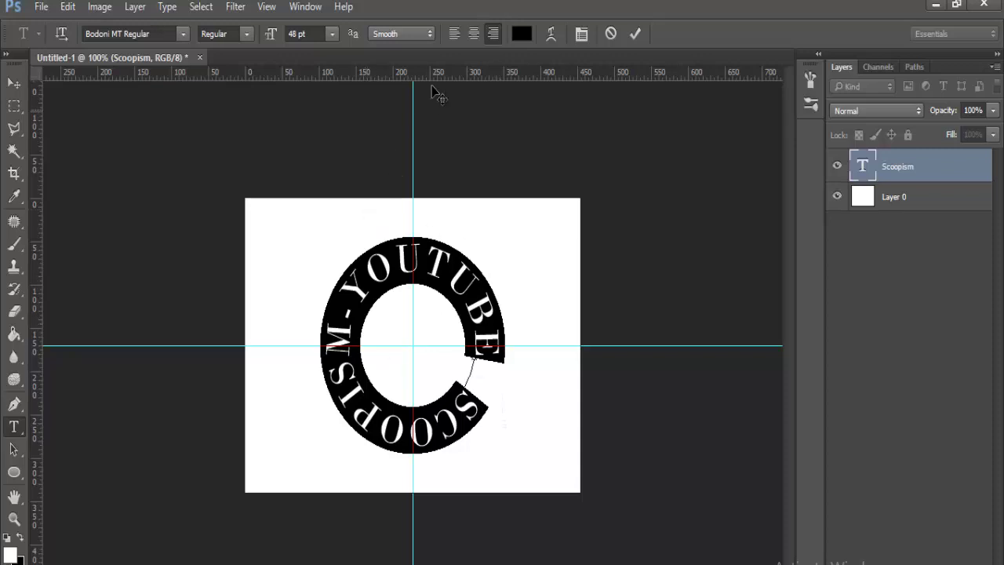
Step: Left-align the ring text and commit it as the 'Scoopism-Youtube -' layer
left_click(452, 37)
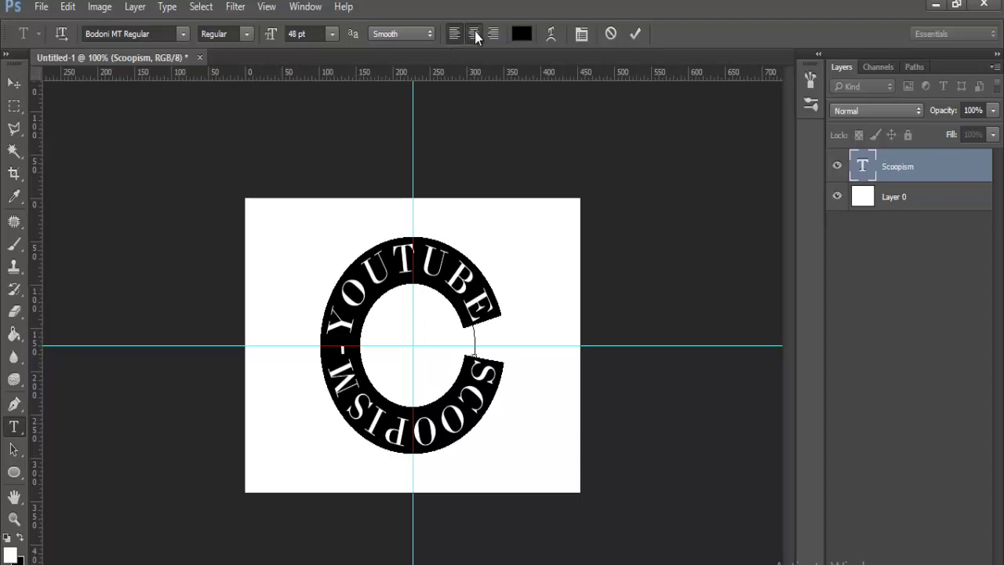
left_click(475, 32)
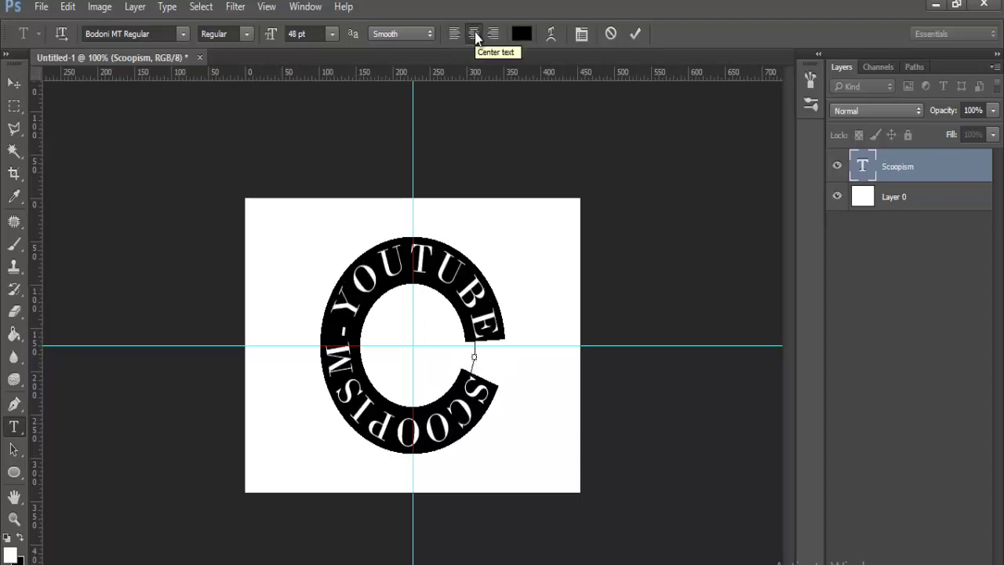
left_click(453, 33)
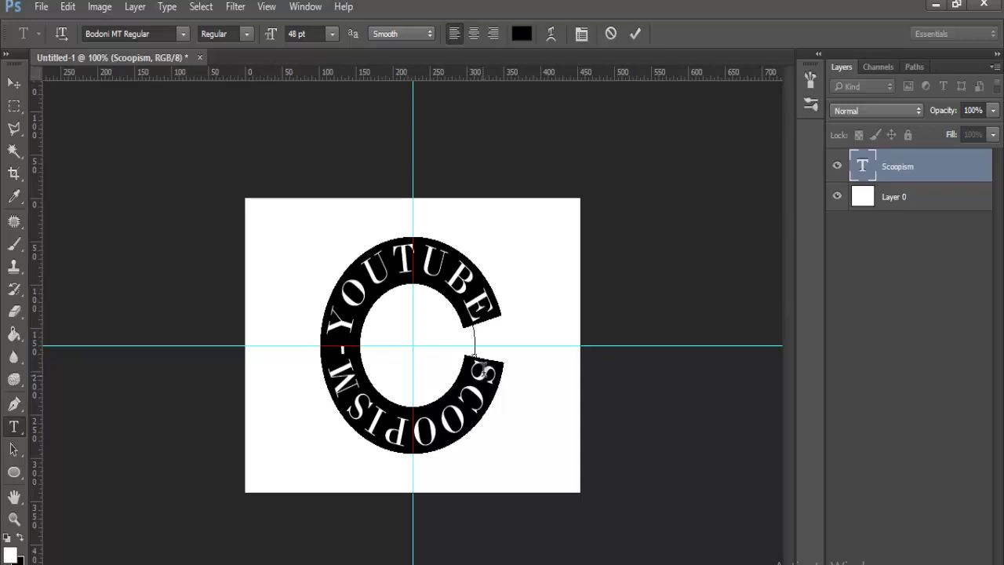
left_click(476, 318)
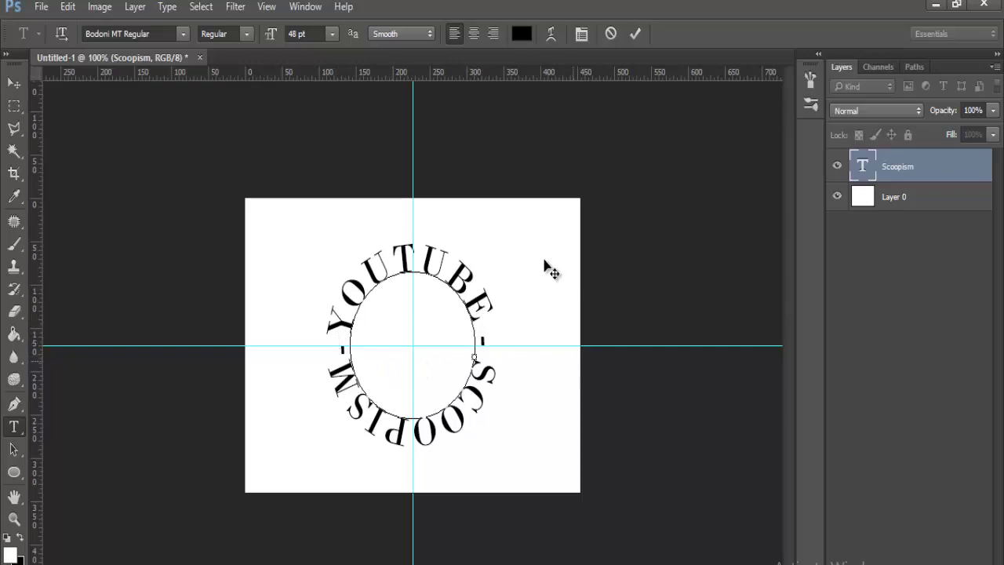
left_click(19, 83)
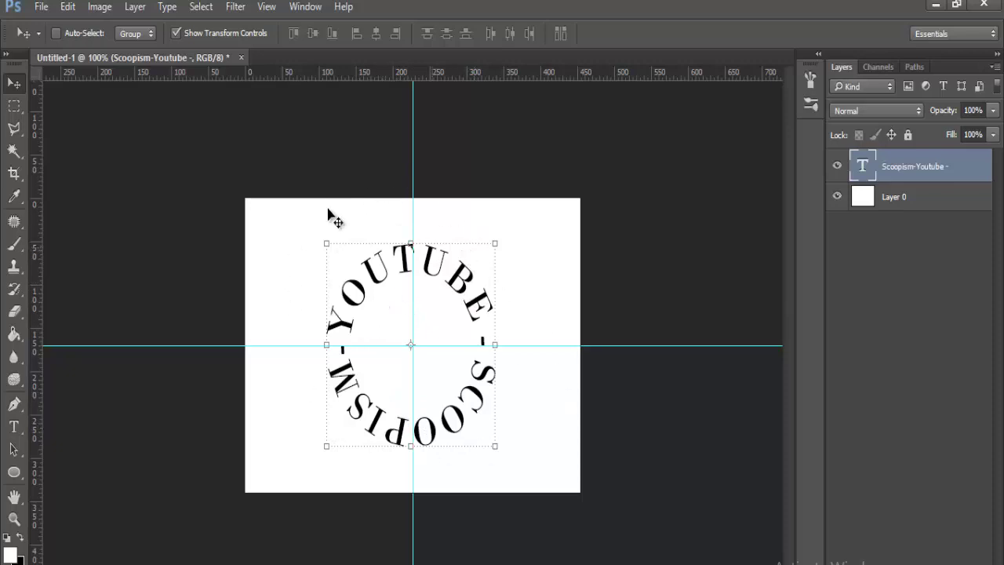
Step: Draw a circular elliptical-marquee selection from the guide crossing enclosing the ring text
left_click(14, 472)
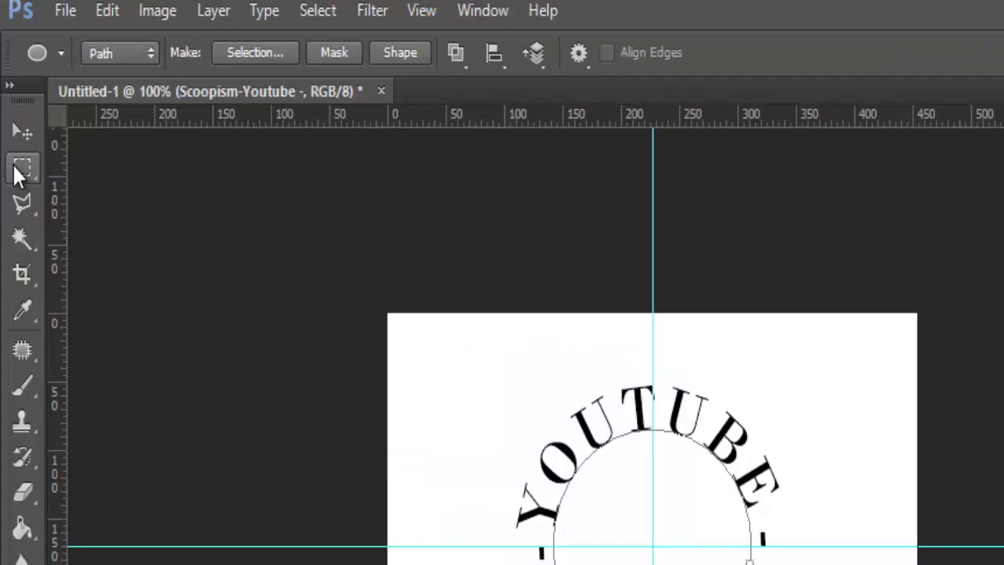
left_click(19, 175)
right_click(20, 174)
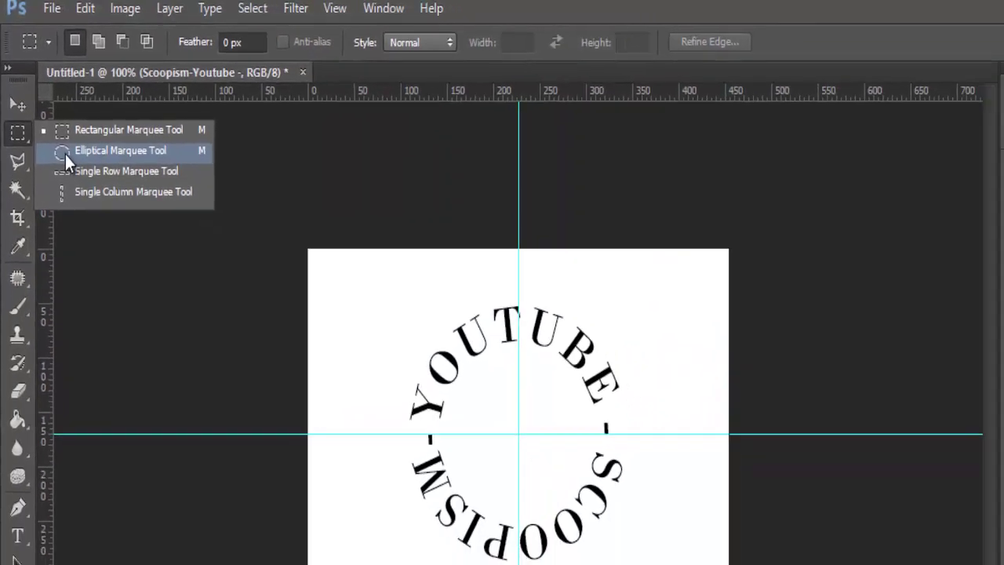
left_click(65, 155)
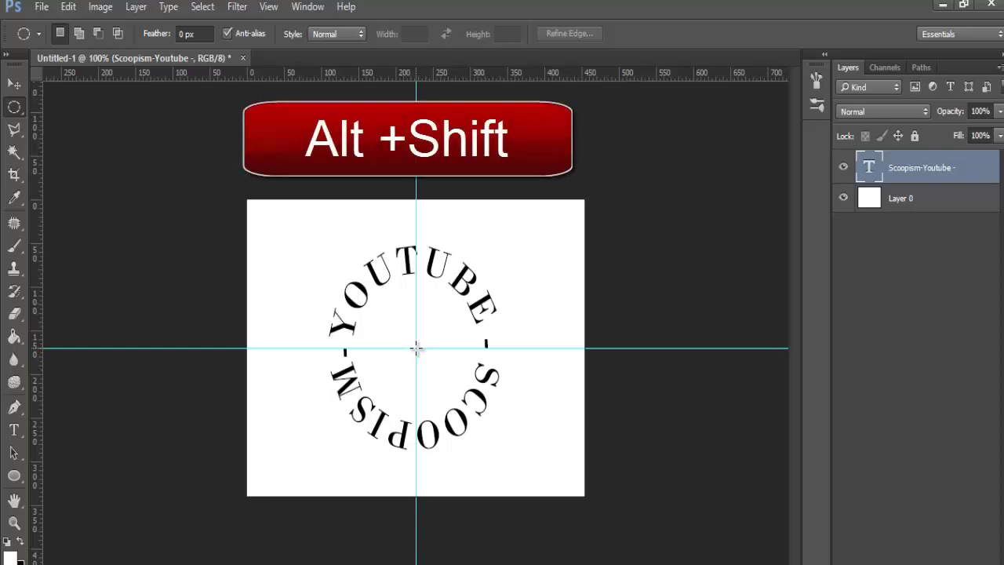
left_click_drag(416, 347, 361, 296)
mouse_move(328, 260)
left_mouse_down()
mouse_move(312, 227)
mouse_move(320, 233)
left_mouse_up()
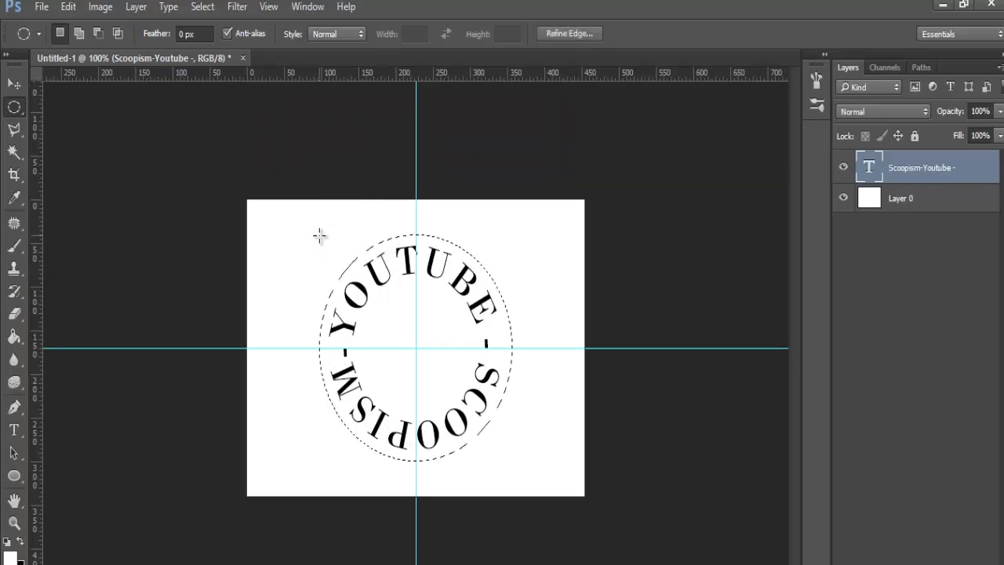
Step: Add a new Layer 1 and bring up the Stroke settings for the selection
right_click(366, 254)
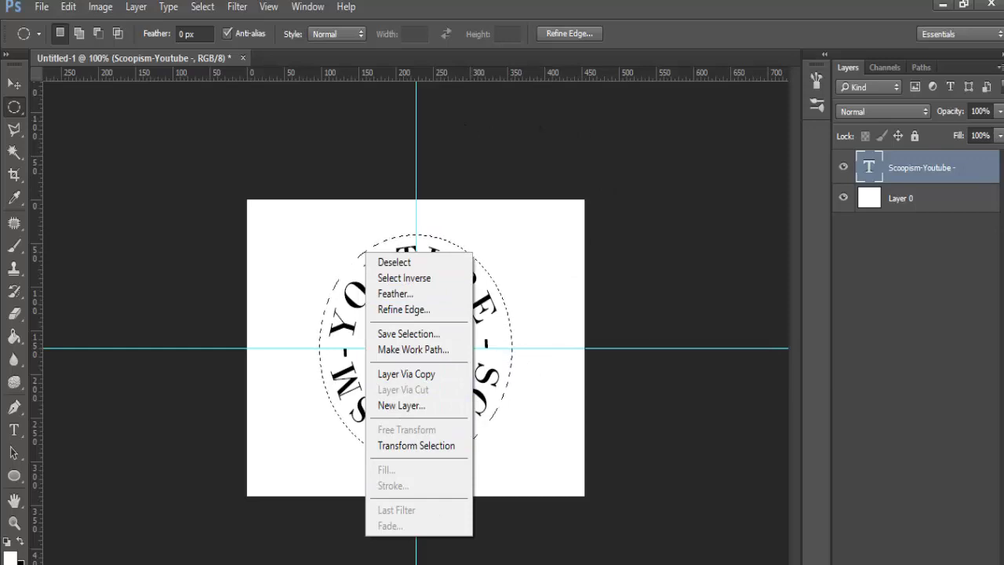
key("ctrl+shift+n")
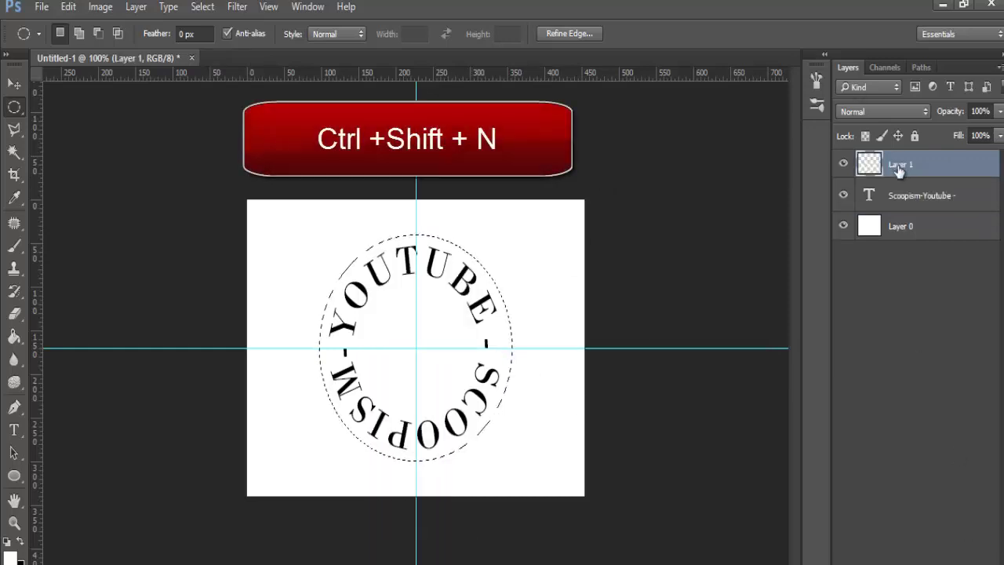
right_click(372, 249)
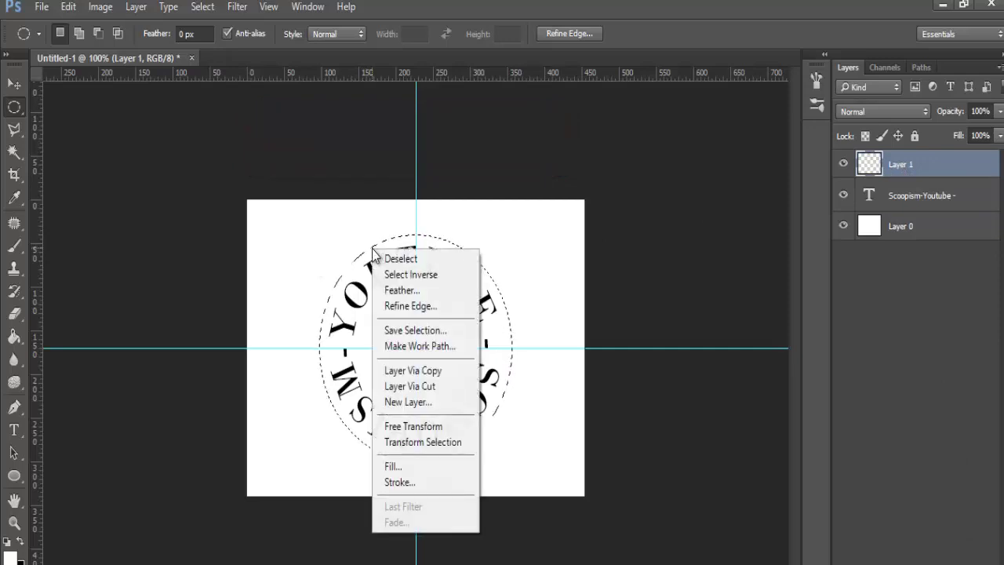
left_click(401, 479)
Step: Stroke the circular selection with a 2 px black centred line on Layer 1
left_click_drag(532, 117, 660, 123)
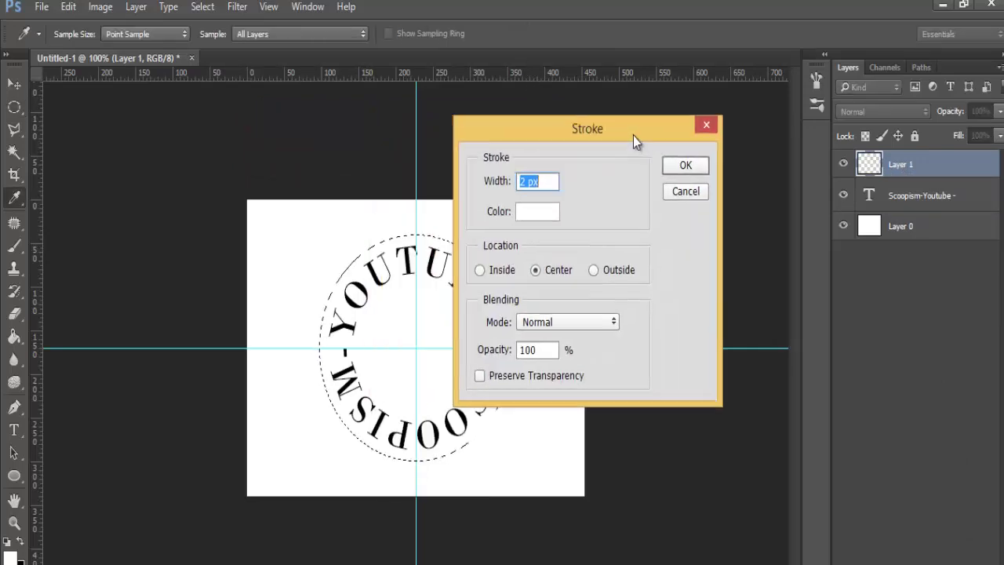
left_click(580, 206)
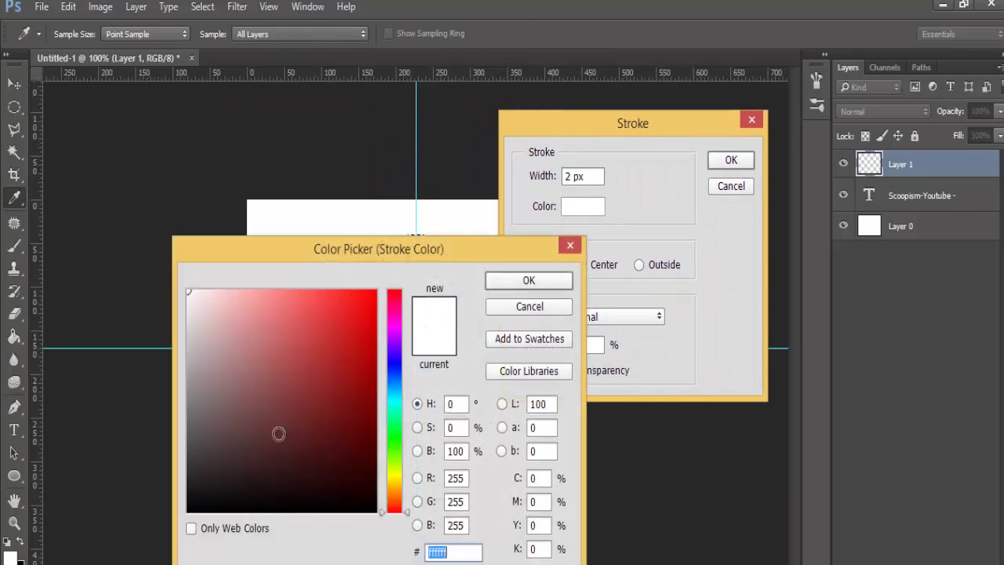
left_click_drag(197, 497, 177, 527)
left_click(542, 280)
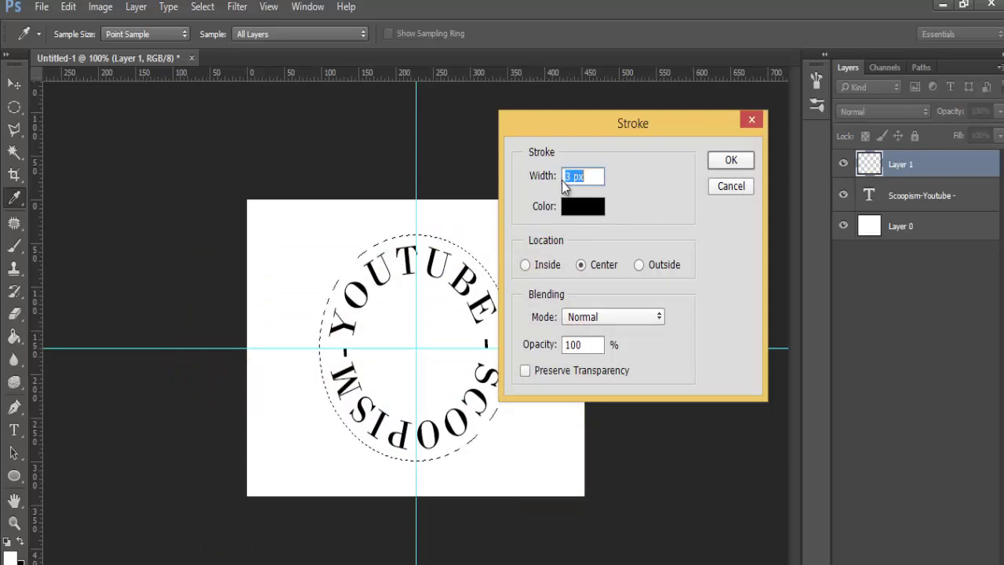
key("Down")
key("Down")
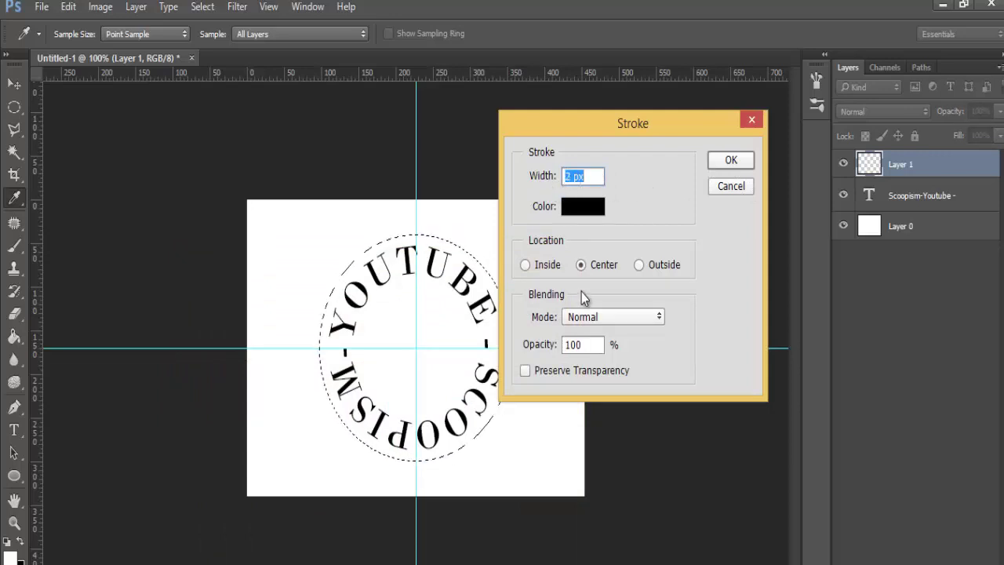
left_click(725, 162)
key("m")
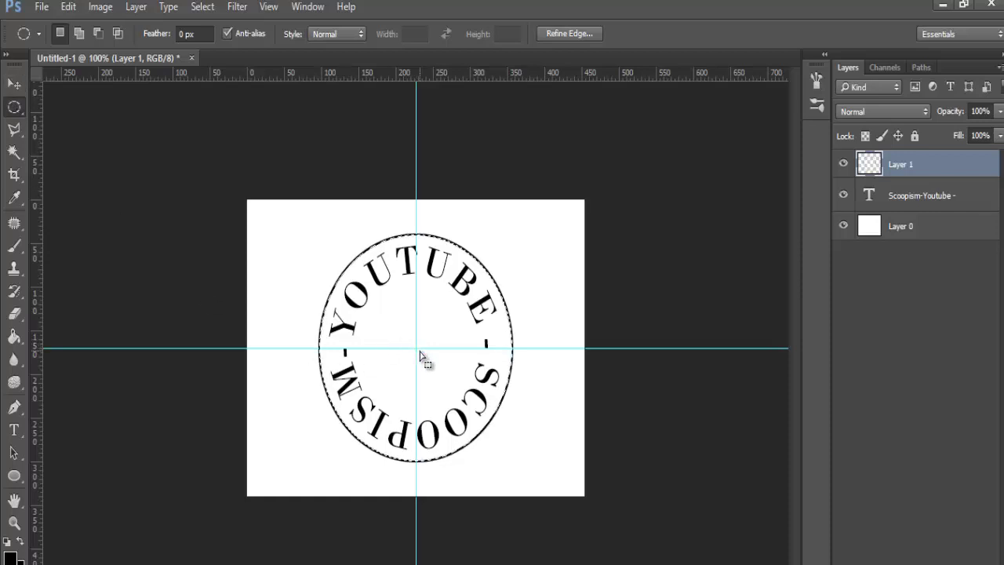
left_click(202, 6)
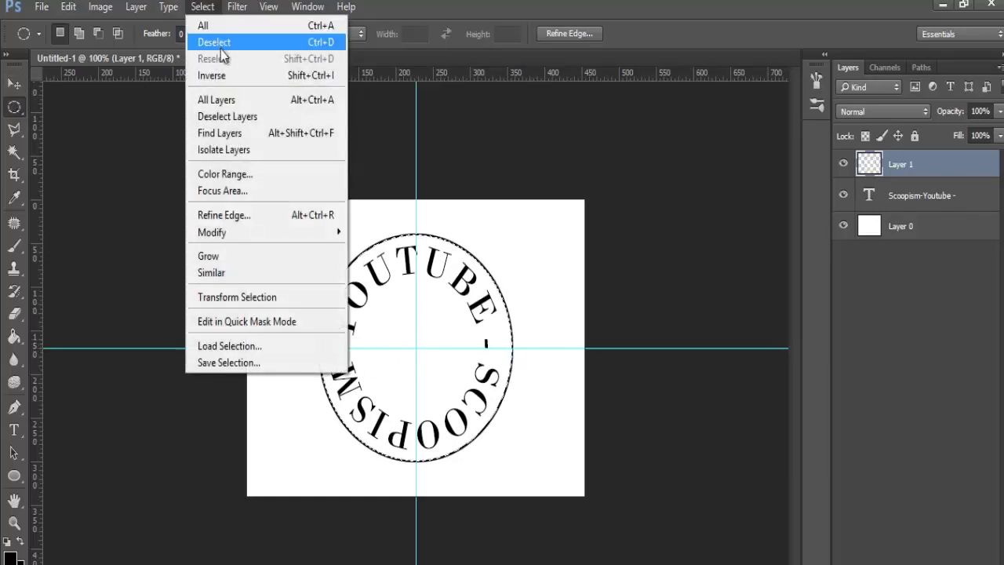
Step: Draw a smaller inner circular selection, stroke it 2 px black Center, then deselect
left_click(313, 42)
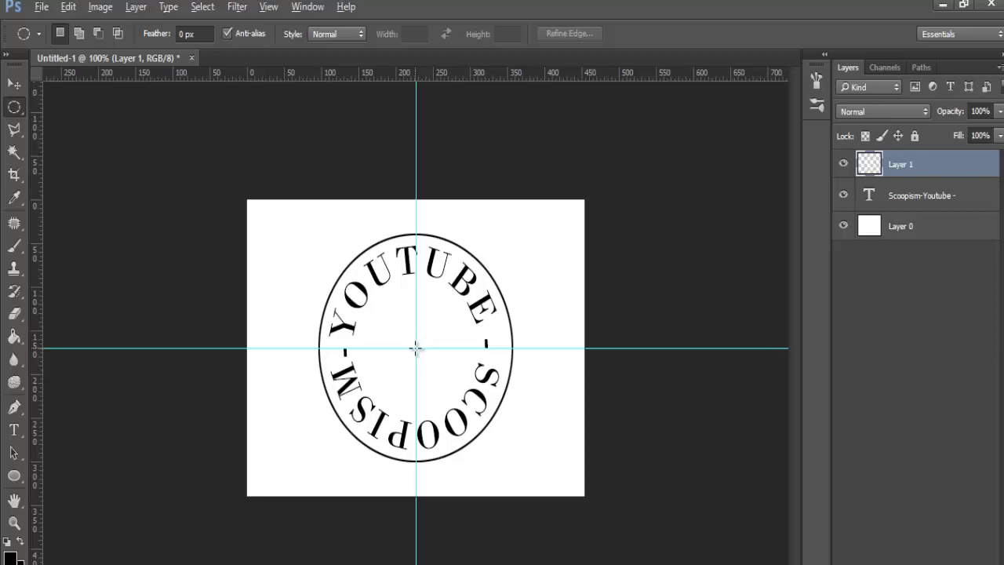
left_click_drag(415, 348, 362, 261)
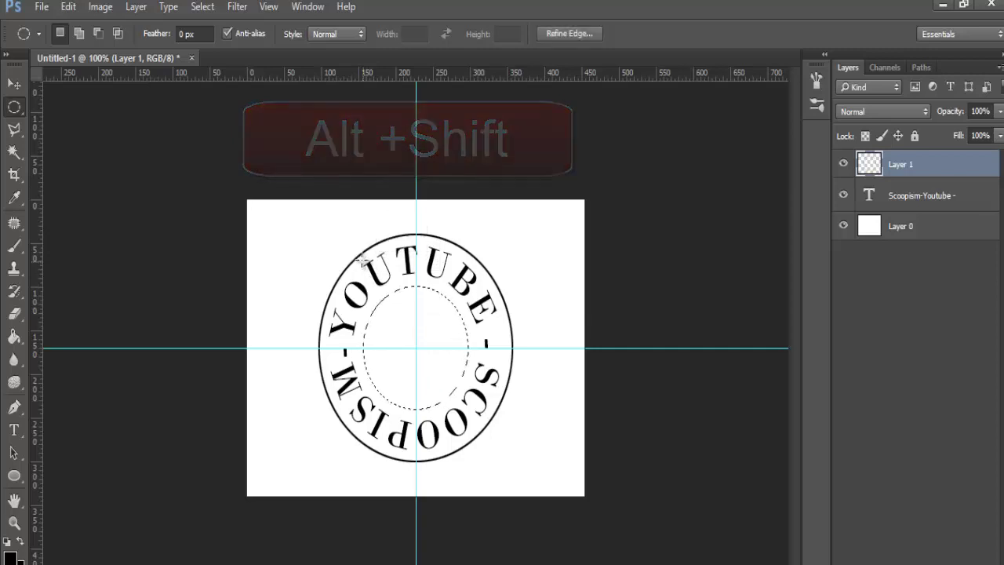
right_click(394, 298)
left_click(417, 527)
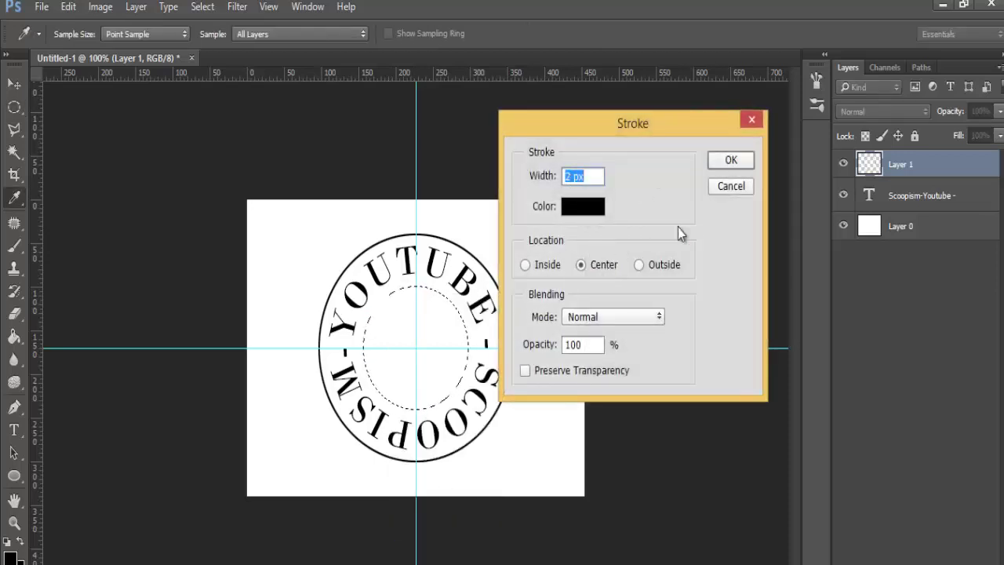
left_click(728, 162)
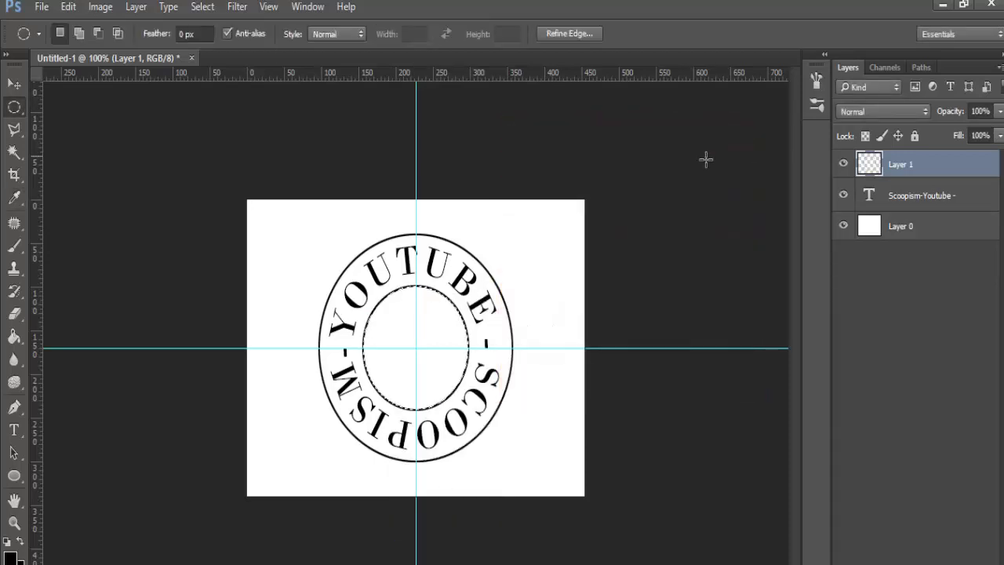
key("ctrl+d")
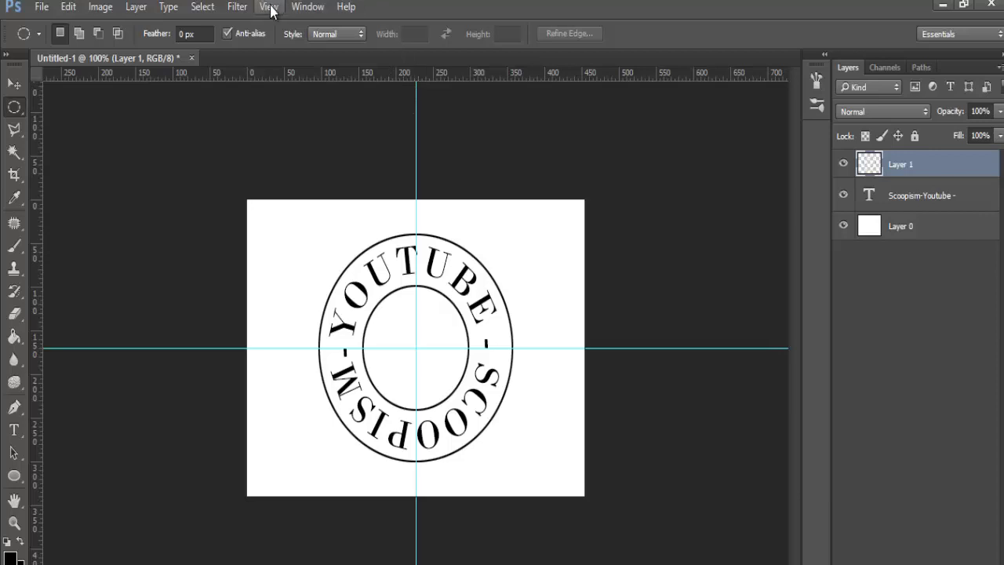
Step: Clear all guides, then zoom to 200% and back to 100% to inspect the rings
left_click(307, 7)
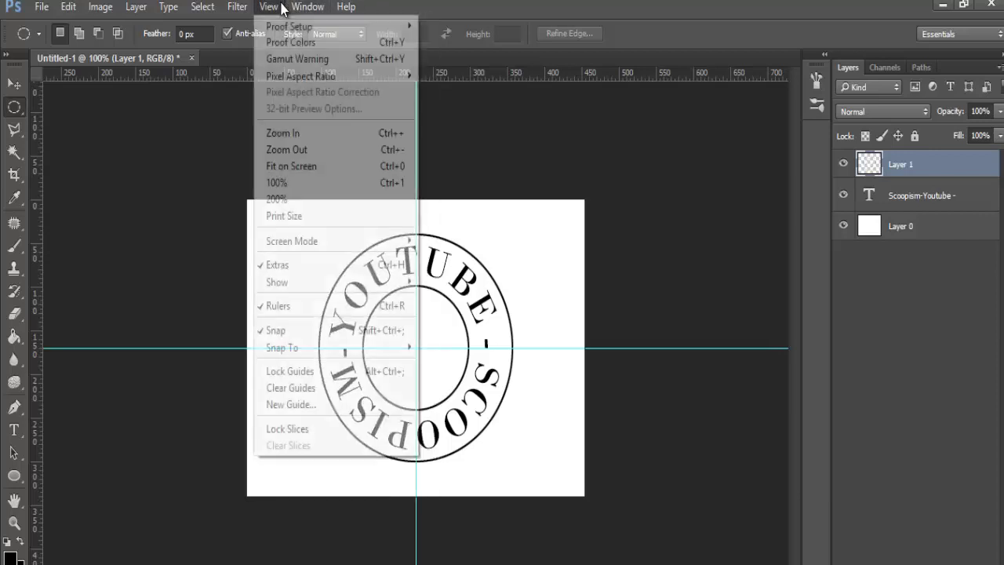
left_click(305, 388)
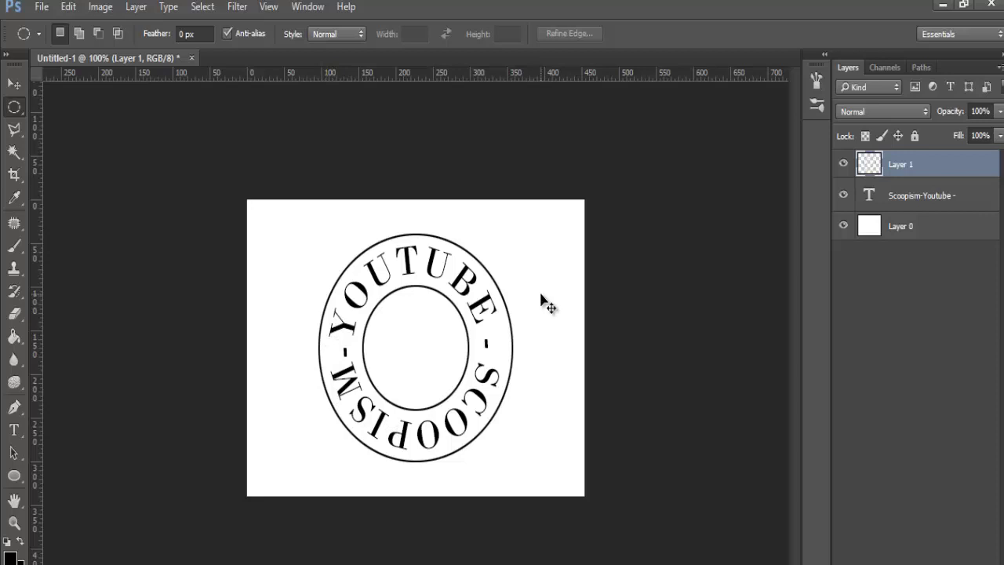
key("ctrl+plus")
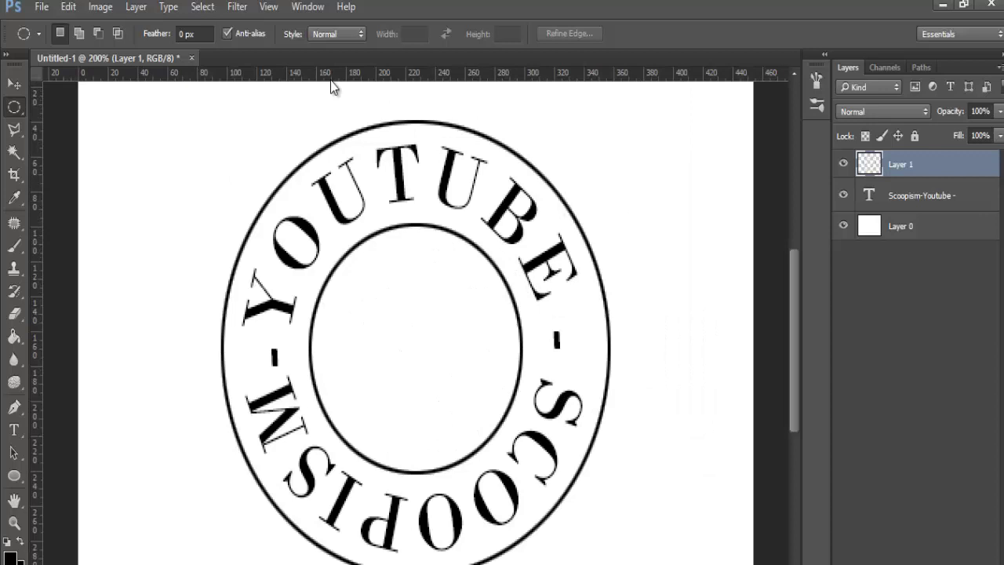
key("ctrl+minus")
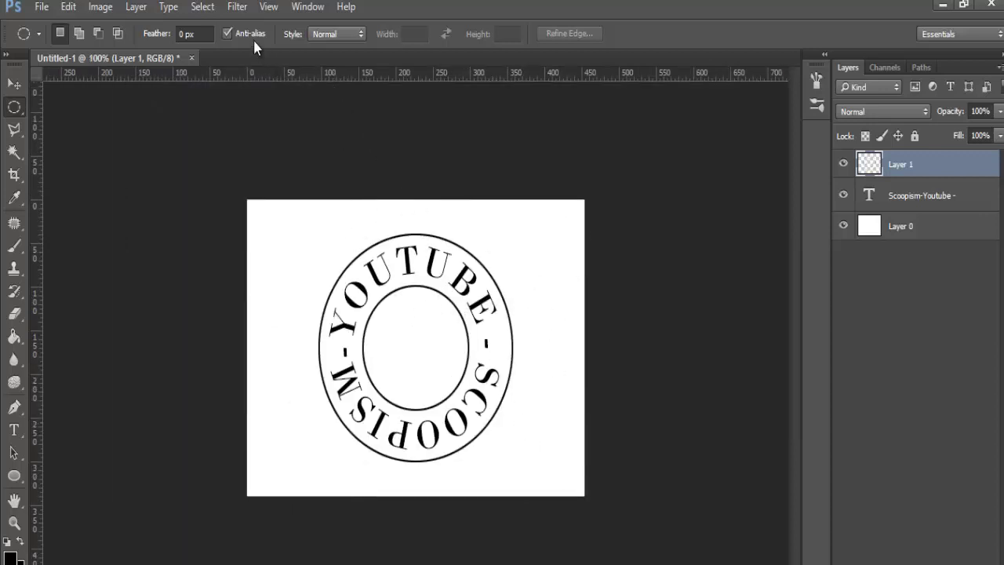
Step: Merge the curved text layer into Layer 1, leaving only Layer 1 and Layer 0
left_click(114, 11)
mouse_move(133, 27)
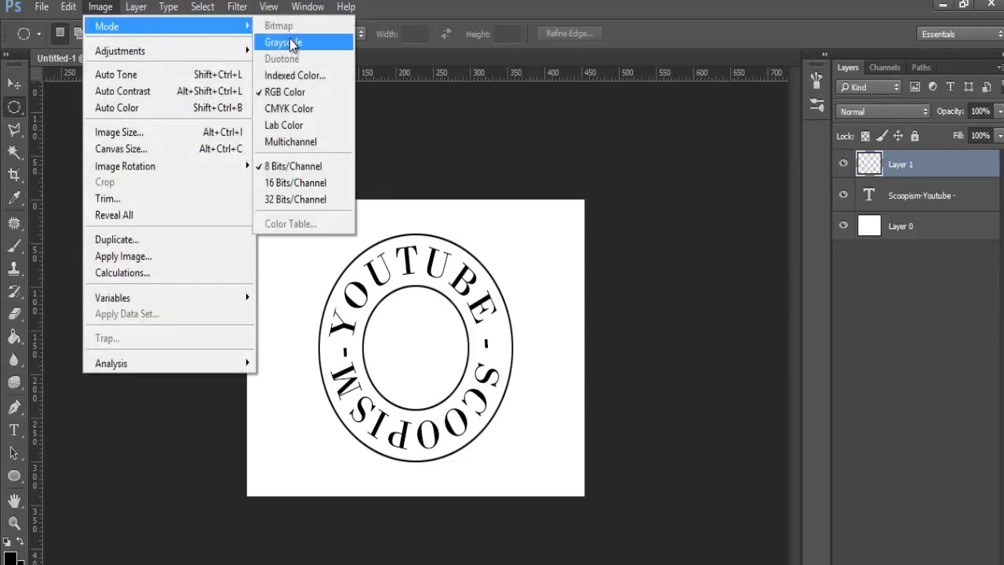
left_click(625, 177)
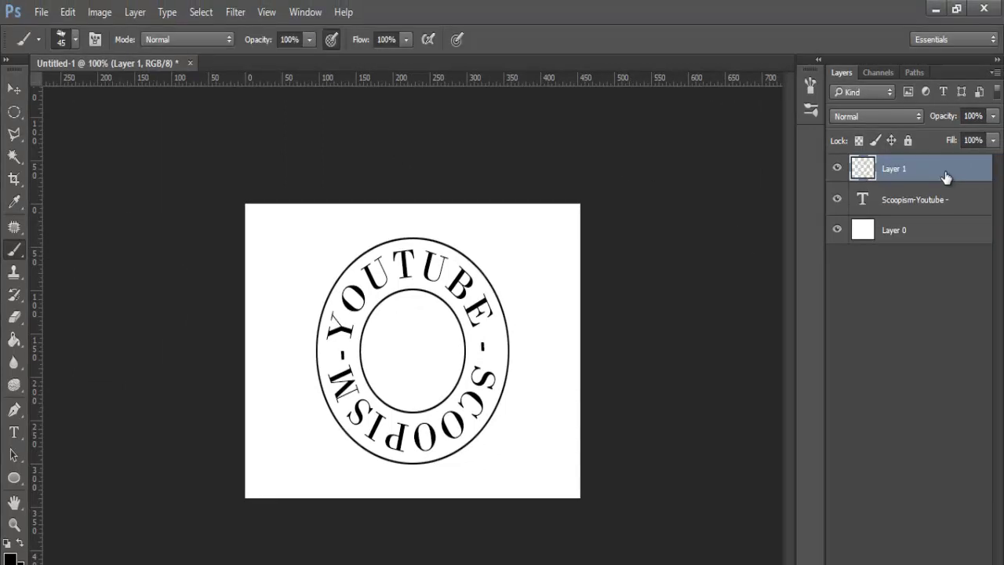
left_click(939, 195, "shift")
right_click(931, 178)
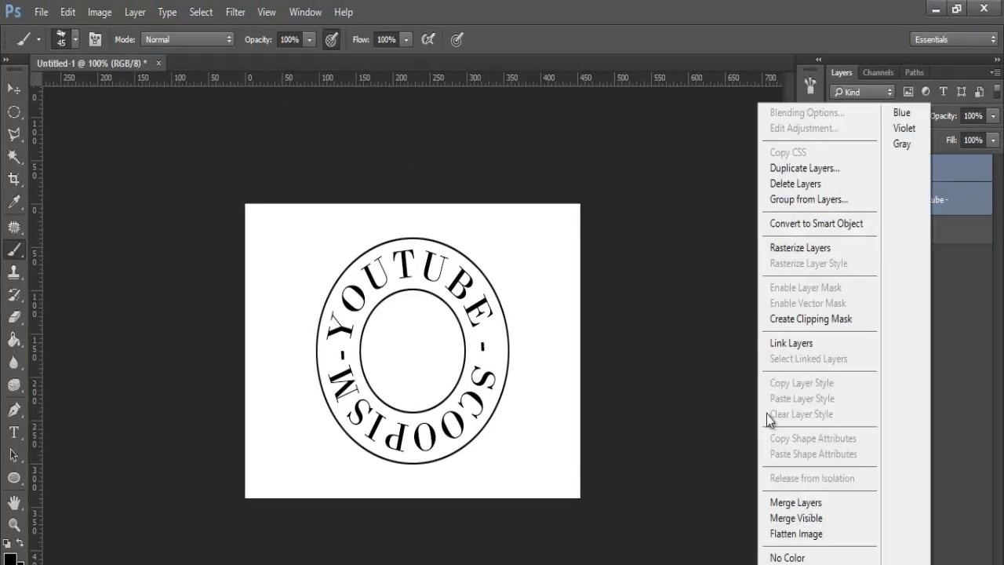
left_click(801, 502)
left_click(14, 320)
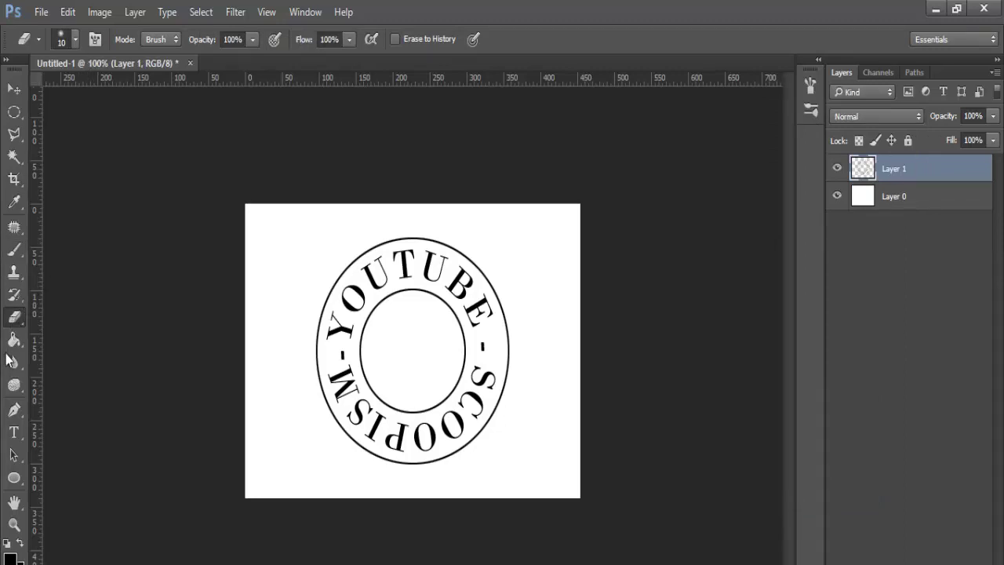
Step: Give the eraser the 29 px textured brush preset and enlarge it
left_click(78, 44)
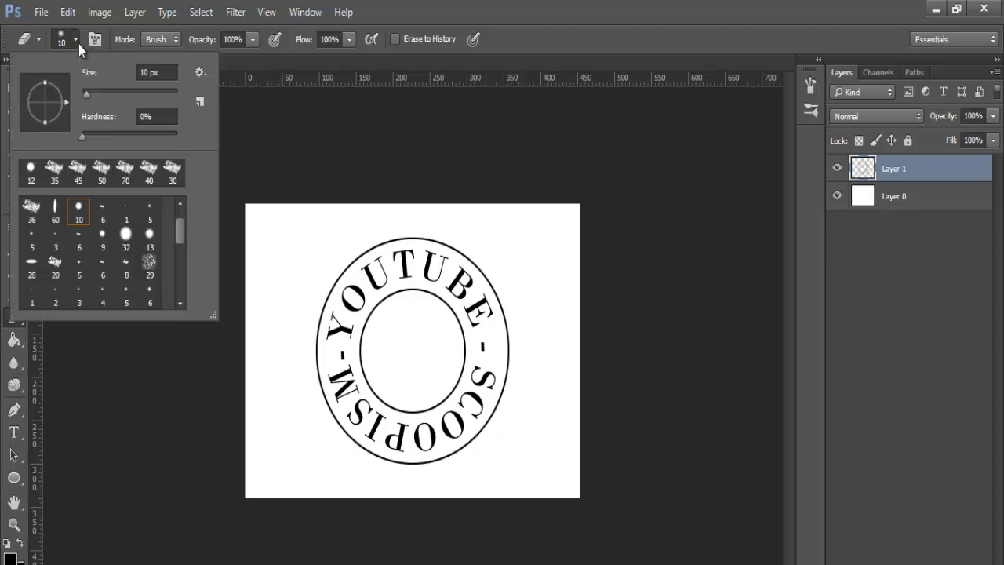
left_click(150, 267)
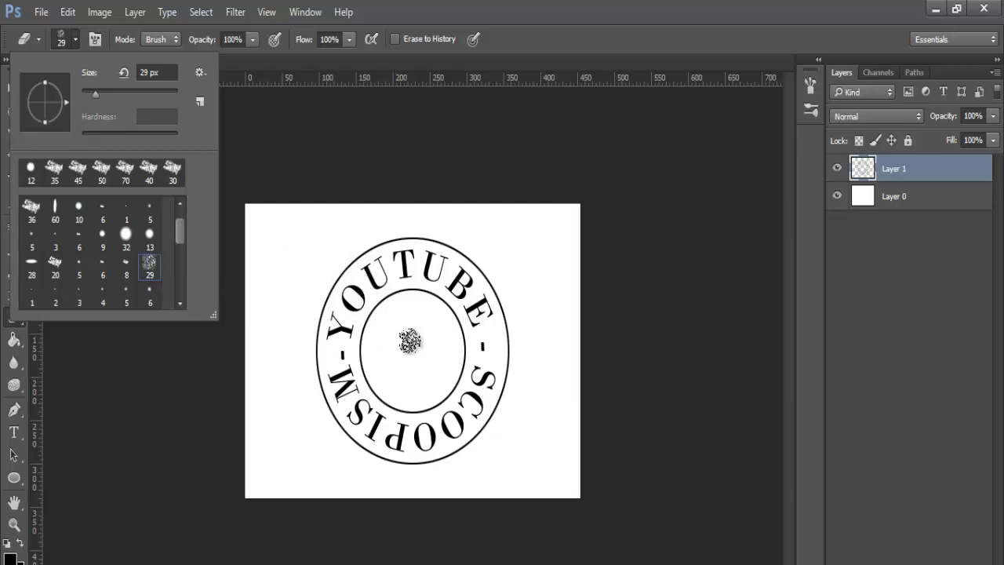
left_click(292, 141)
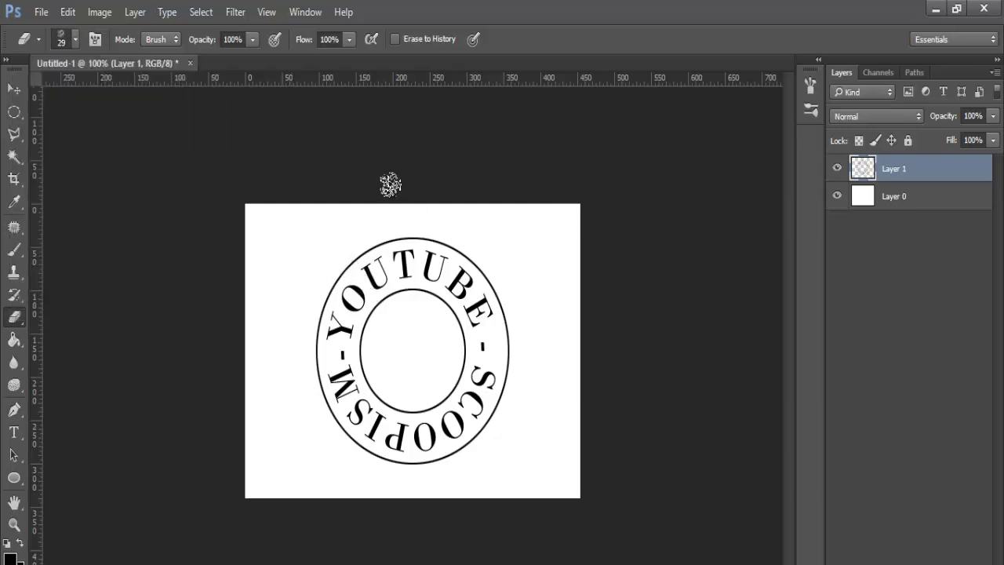
key("bracketright")
key("bracketright")
key("bracketright")
key("bracketright")
key("bracketright")
key("bracketright")
key("bracketright")
key("bracketright")
key("bracketright")
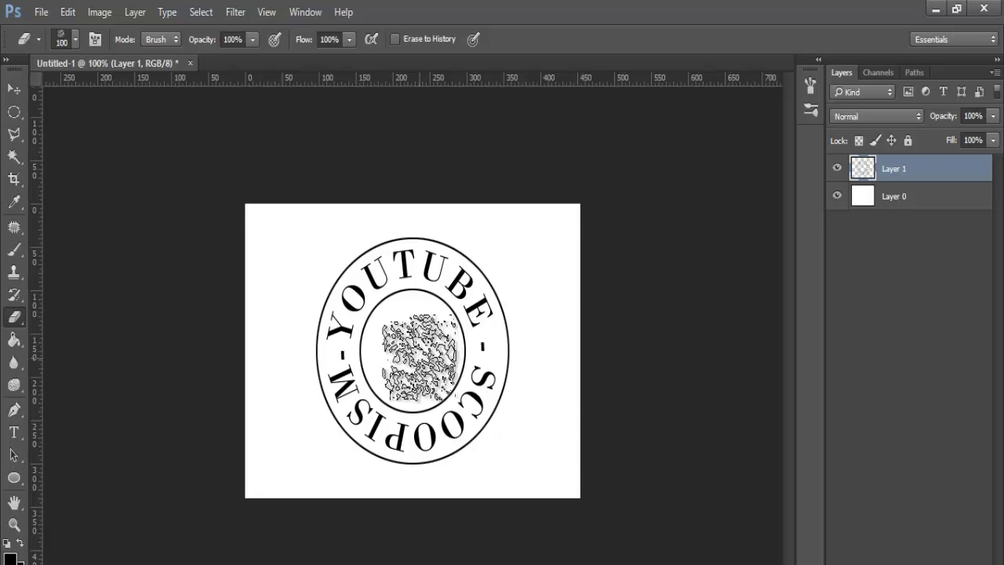
key("bracketright")
key("bracketright")
key("bracketright")
key("bracketright")
key("bracketright")
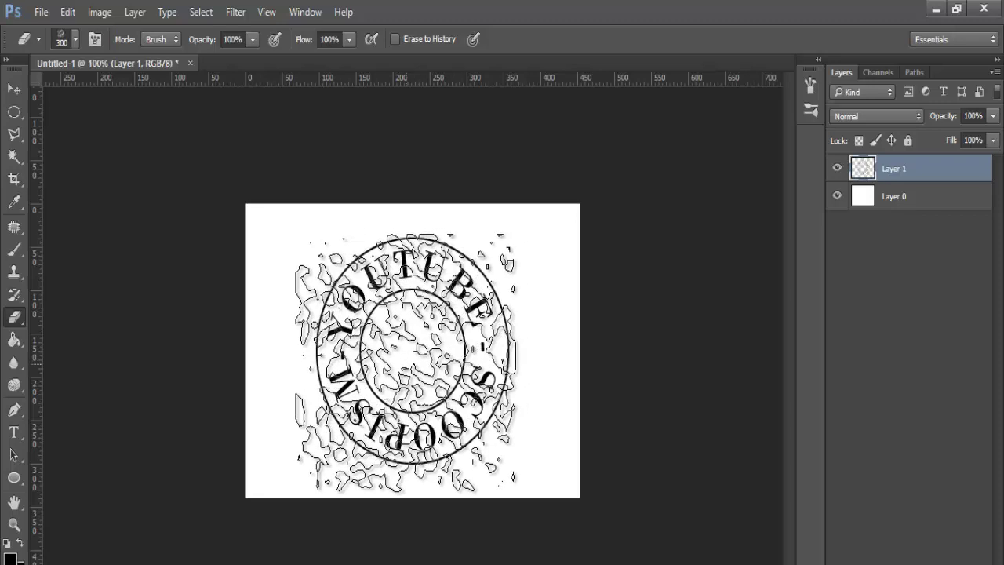
Step: Erase texture over the stamp with a 200 px brush and set eraser opacity to 42%
left_click_drag(298, 259, 486, 462)
key("bracketleft")
key("bracketleft")
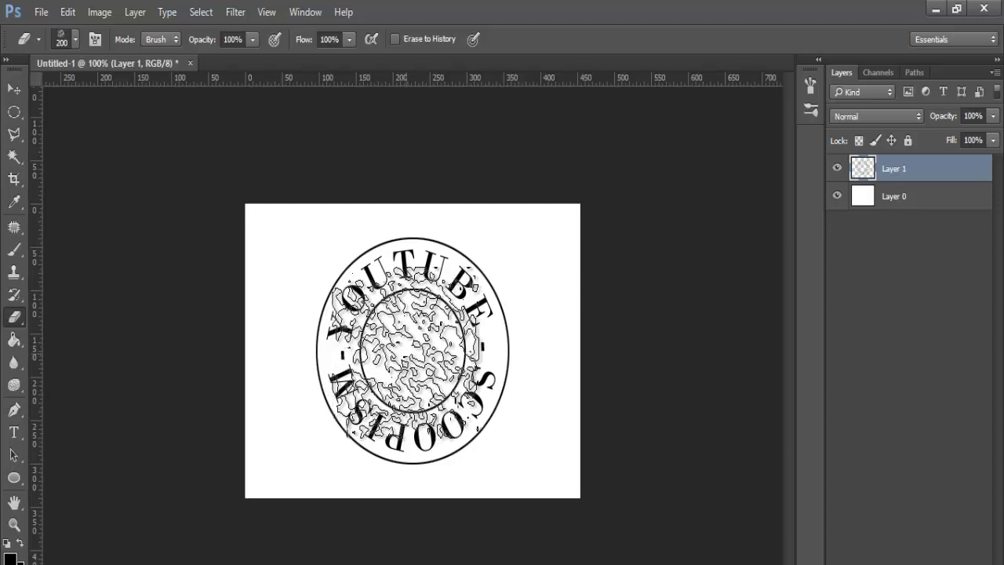
left_click_drag(411, 306, 411, 392)
left_click(249, 39)
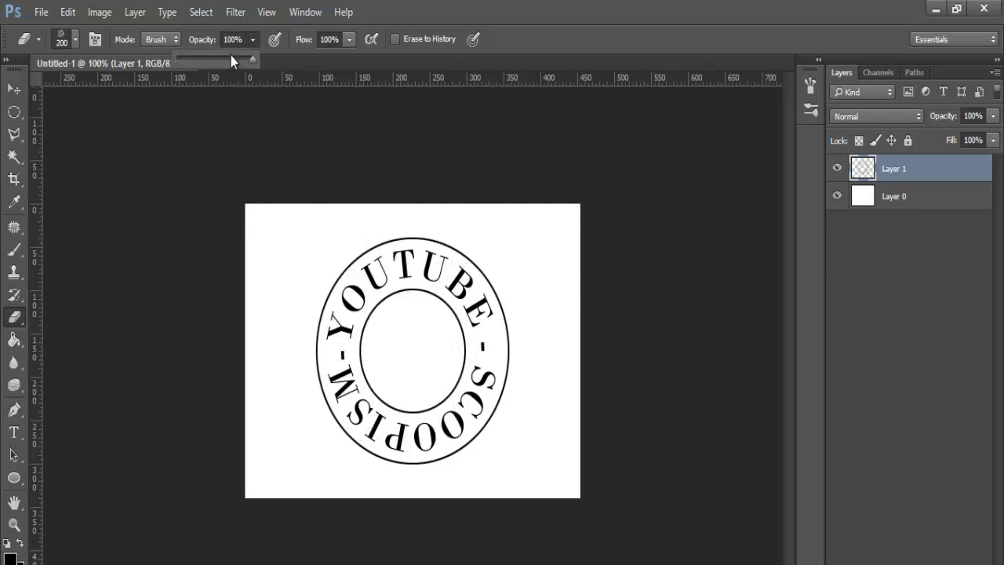
left_click_drag(253, 60, 209, 60)
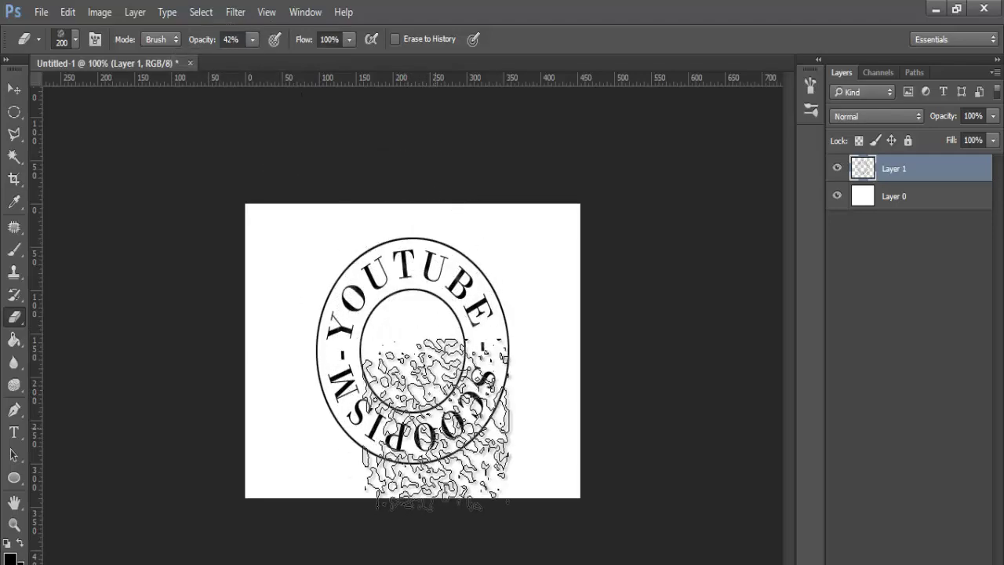
Step: With the Move tool active, zoom to 200% to check the stamp, then back to 100%
left_click(14, 88)
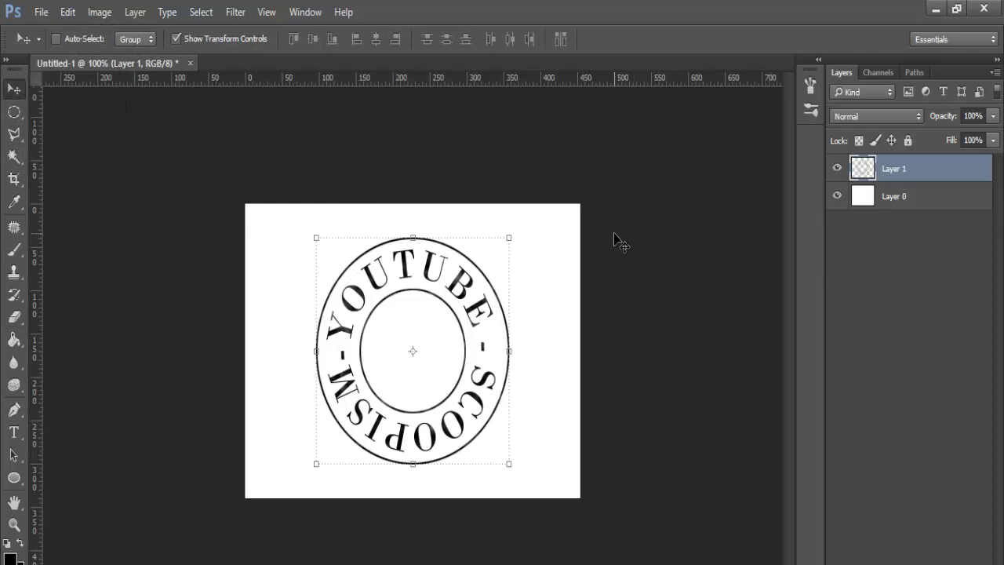
key("ctrl+plus")
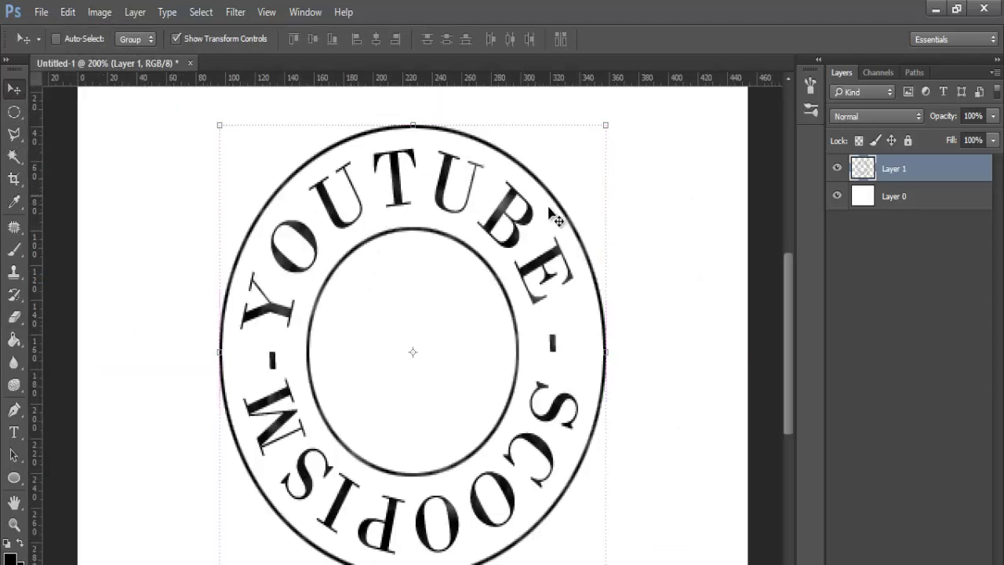
left_click(344, 177)
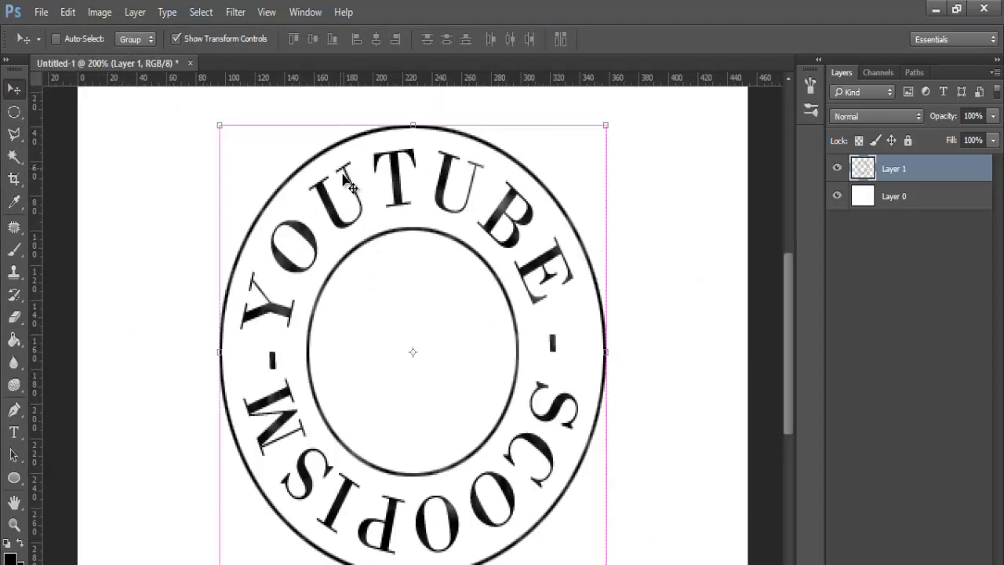
key("ctrl+minus")
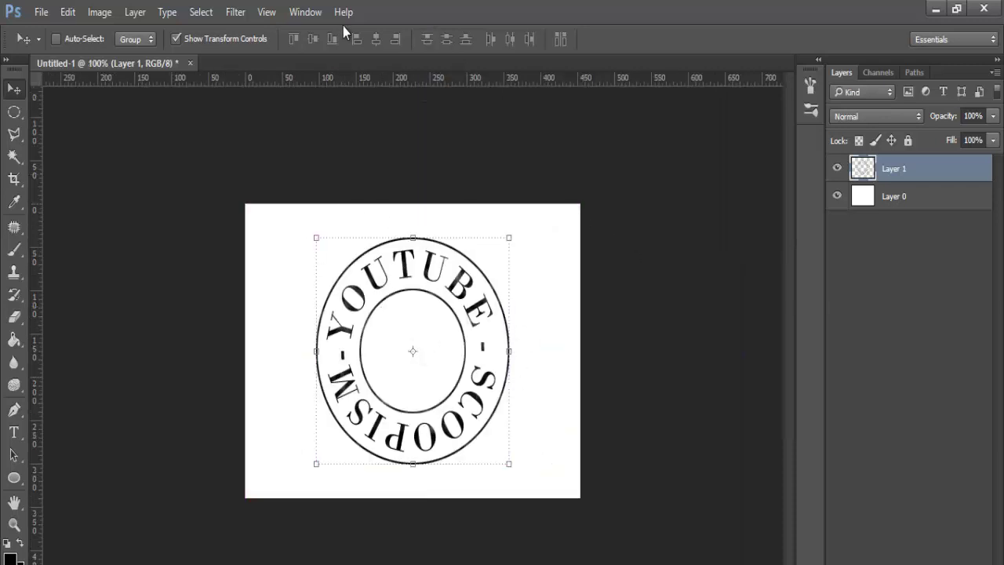
Step: Start a Grayscale mode conversion, merging the layers when prompted
left_click(99, 12)
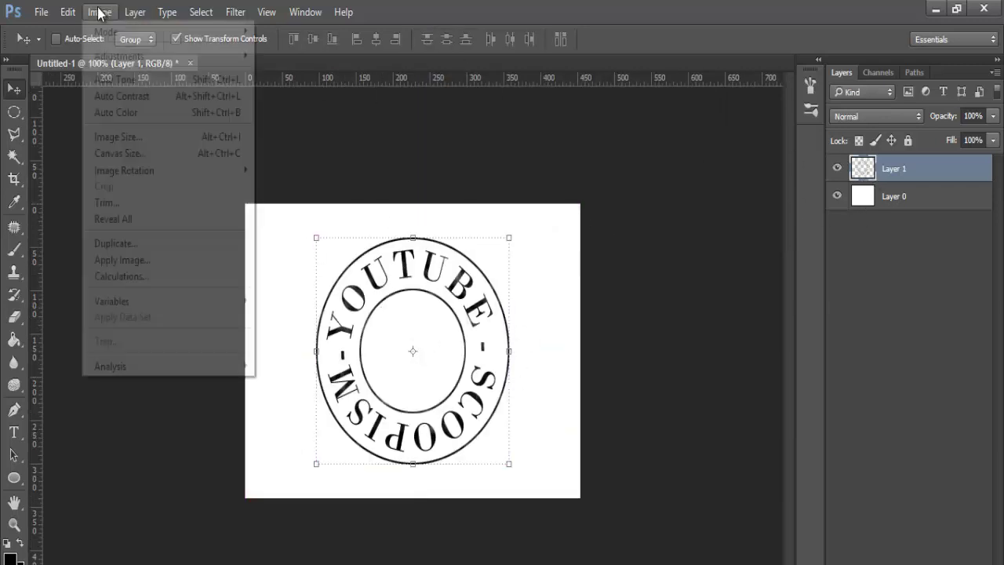
left_click(267, 48)
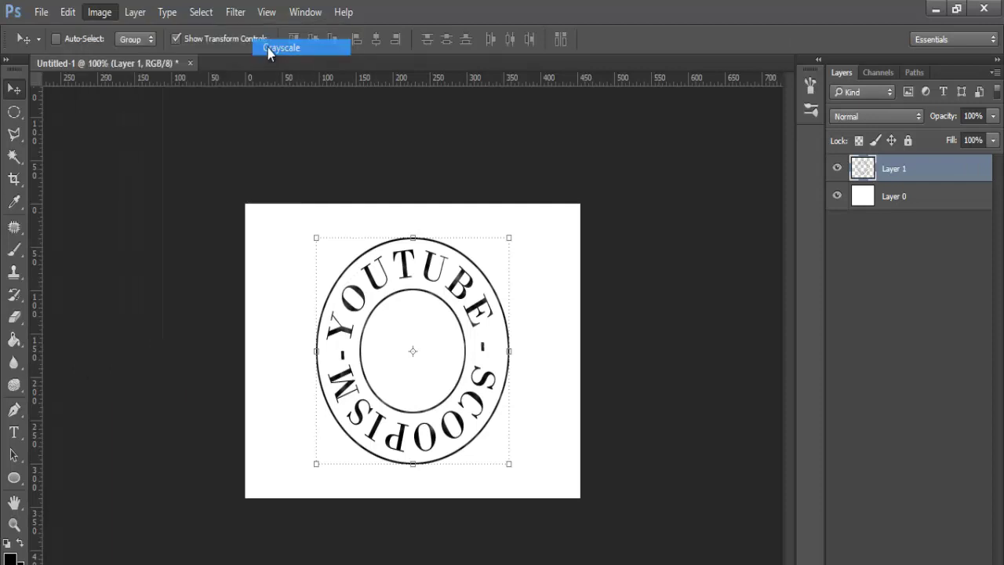
left_click(466, 257)
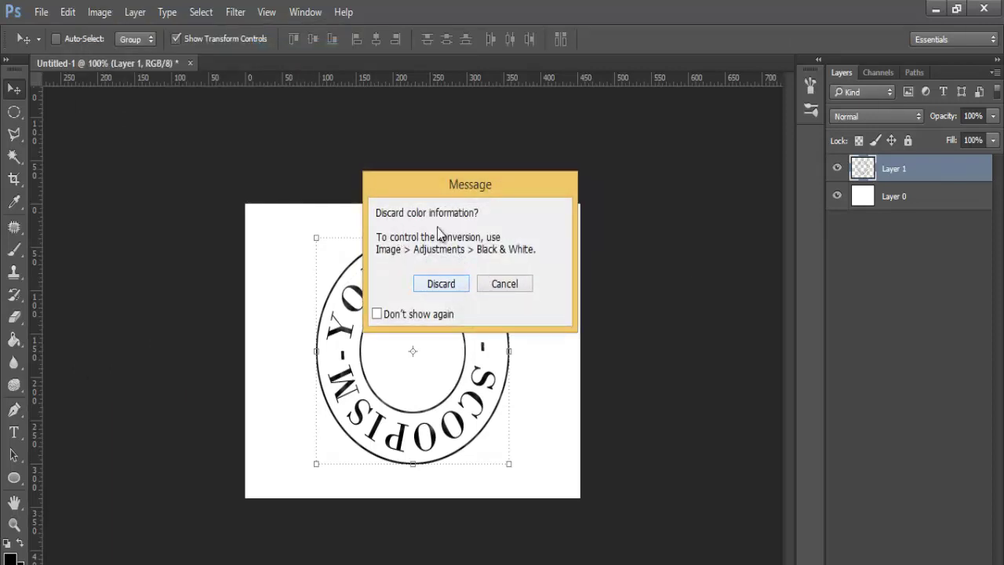
Step: Discard colour information to complete the Grayscale conversion
left_click(441, 284)
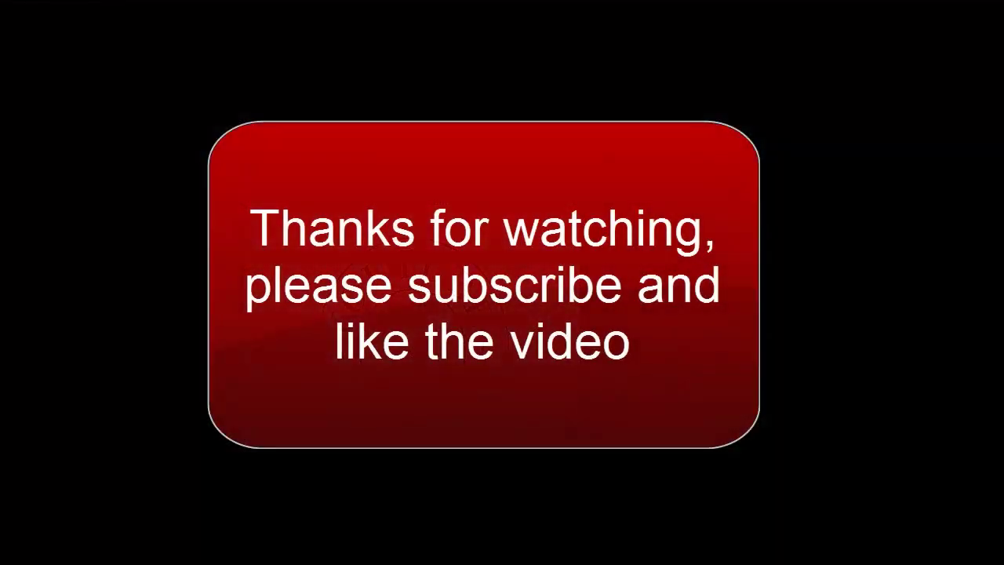